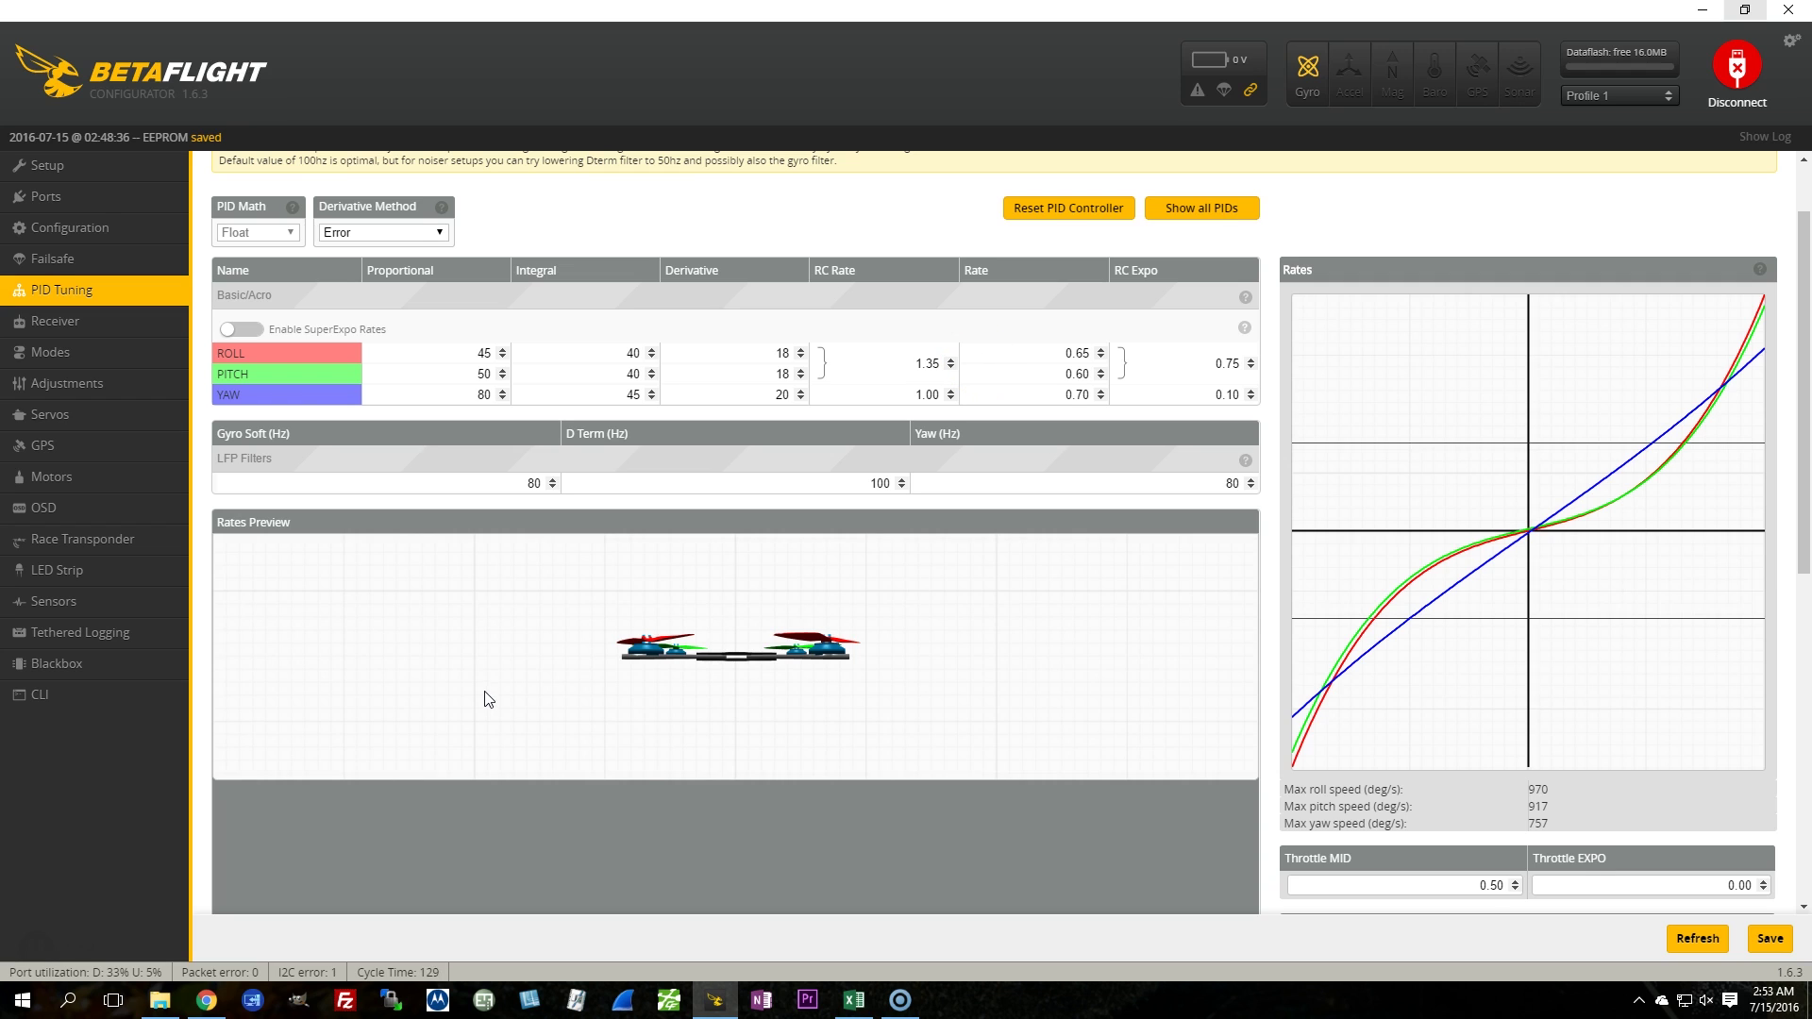
- Bring the Betaflight Rates 2.8 spreadsheet to the front in Excel and inspect its rate curves
click(383, 483)
click(852, 1002)
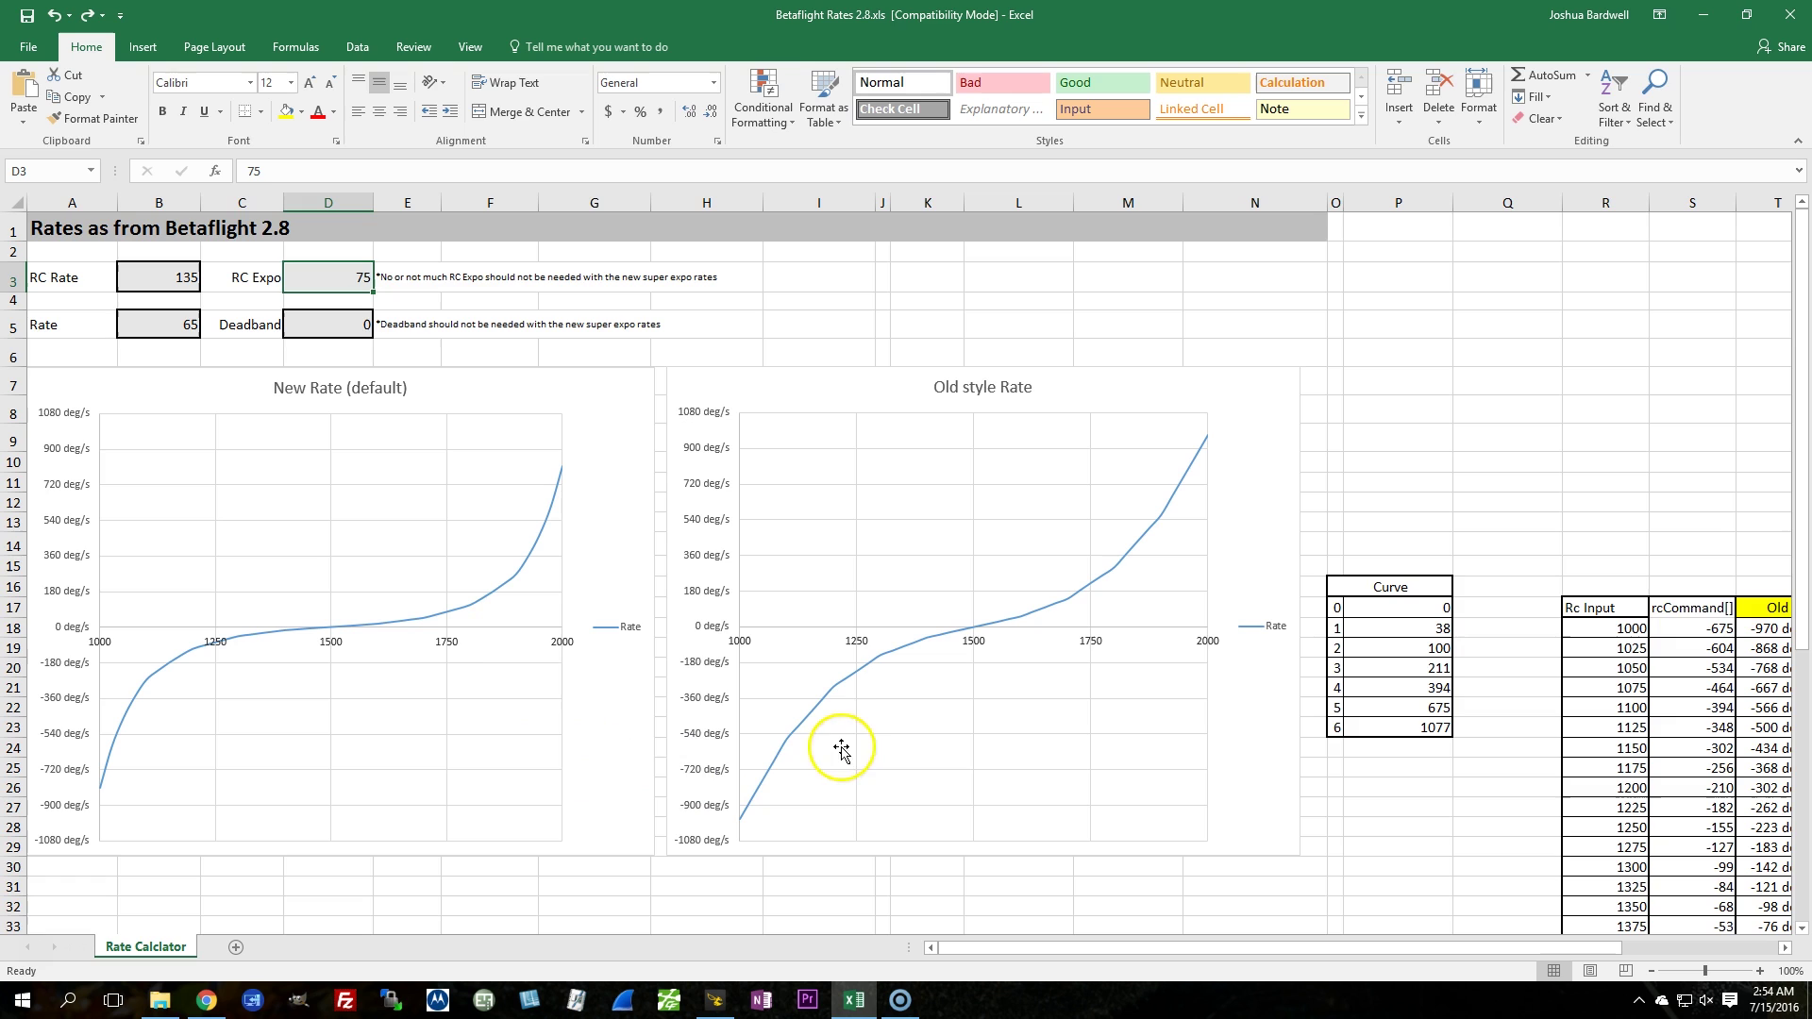
mouse_move(858, 676)
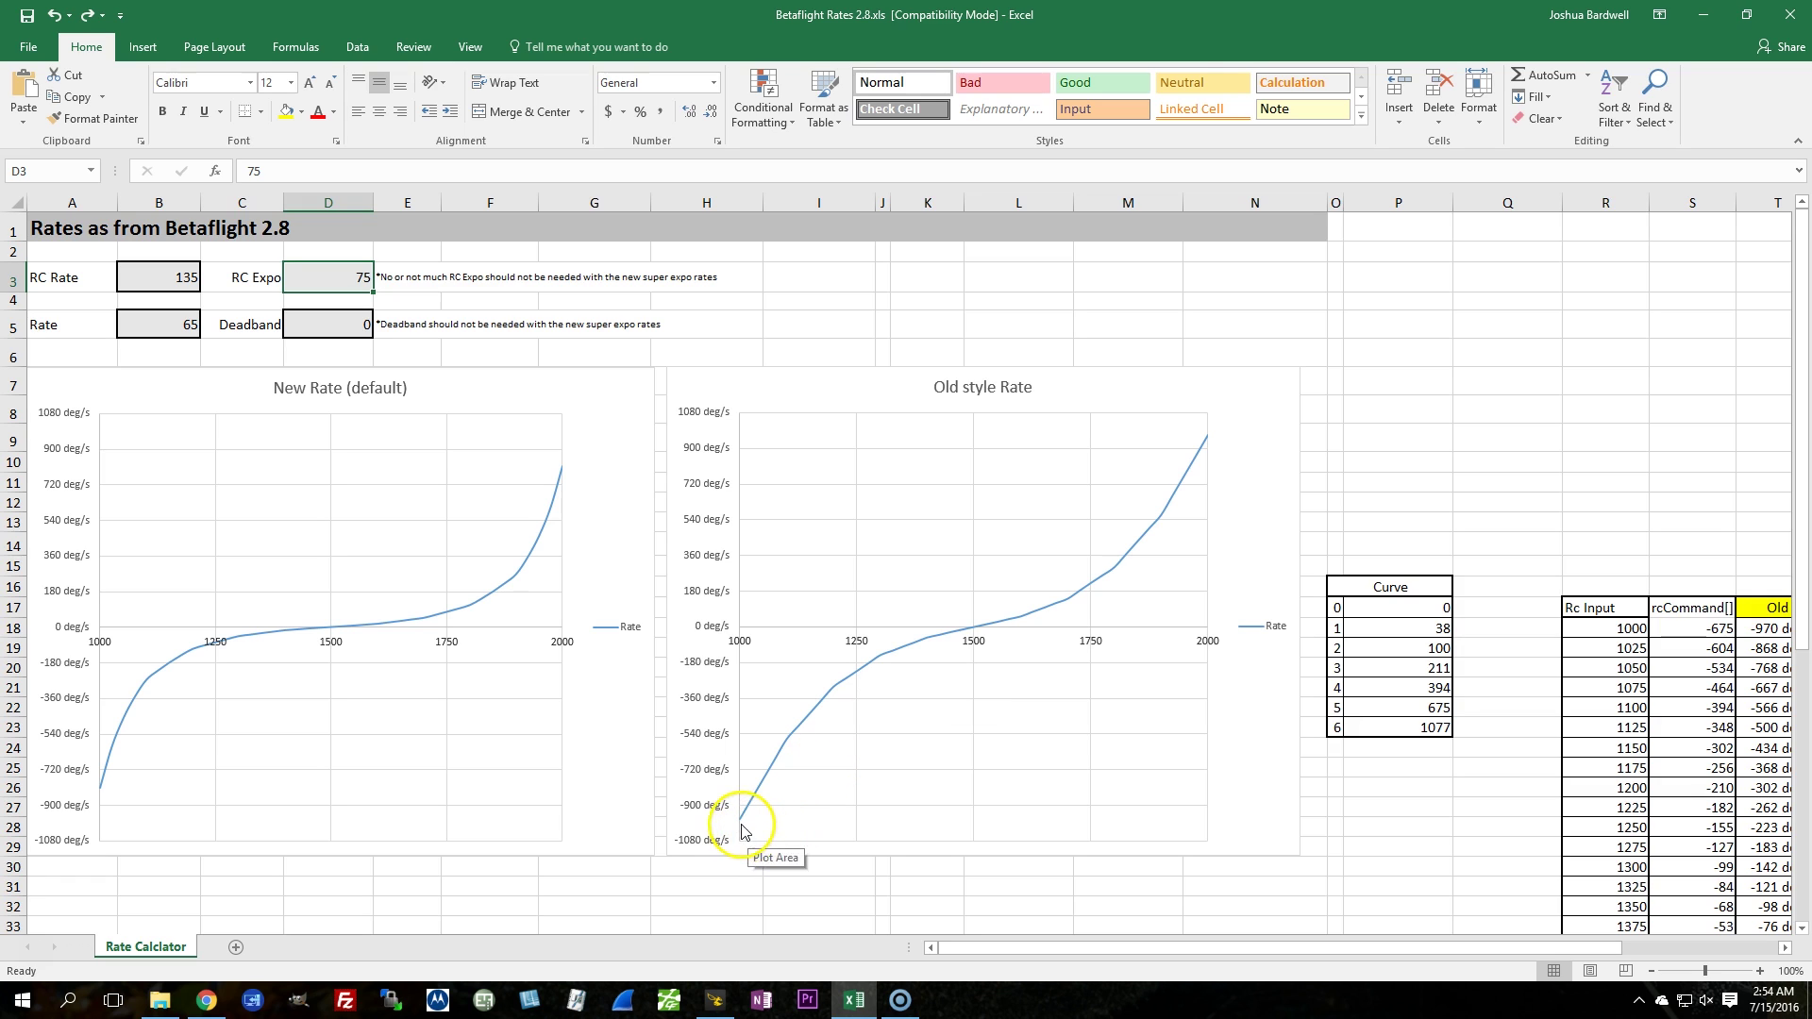
mouse_move(741, 827)
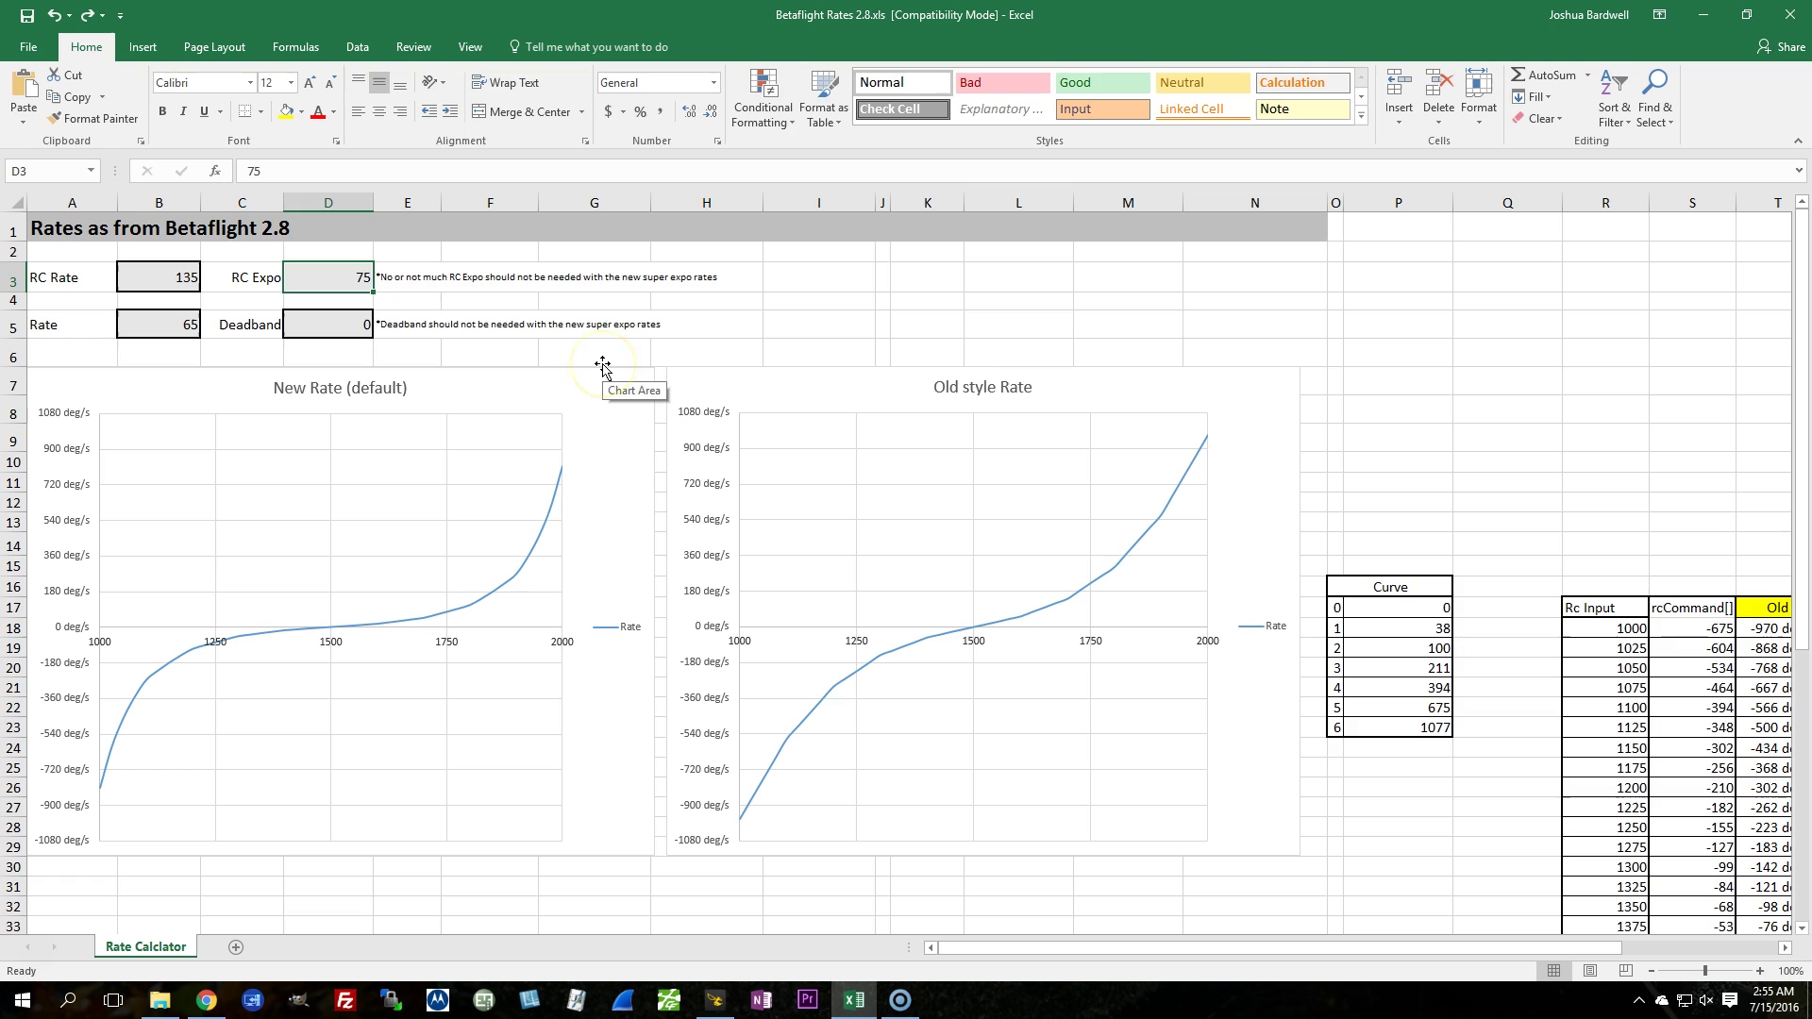
text(0)
key(Return)
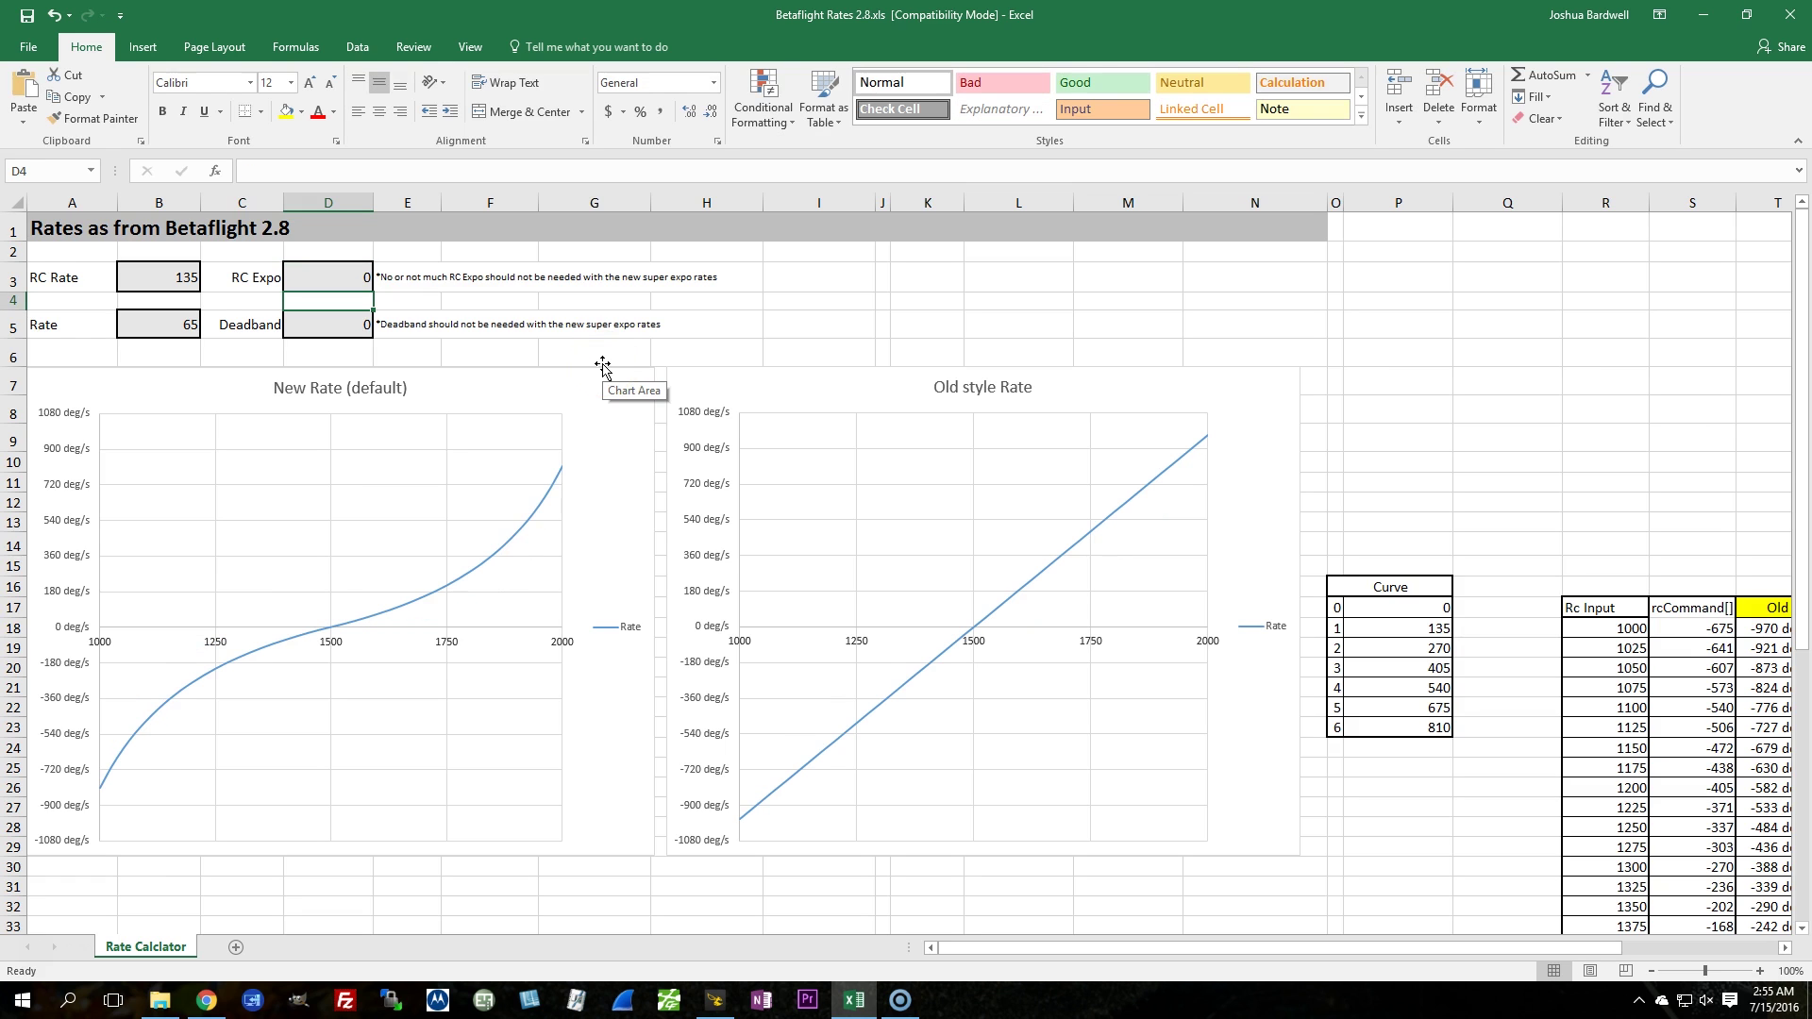
click(270, 283)
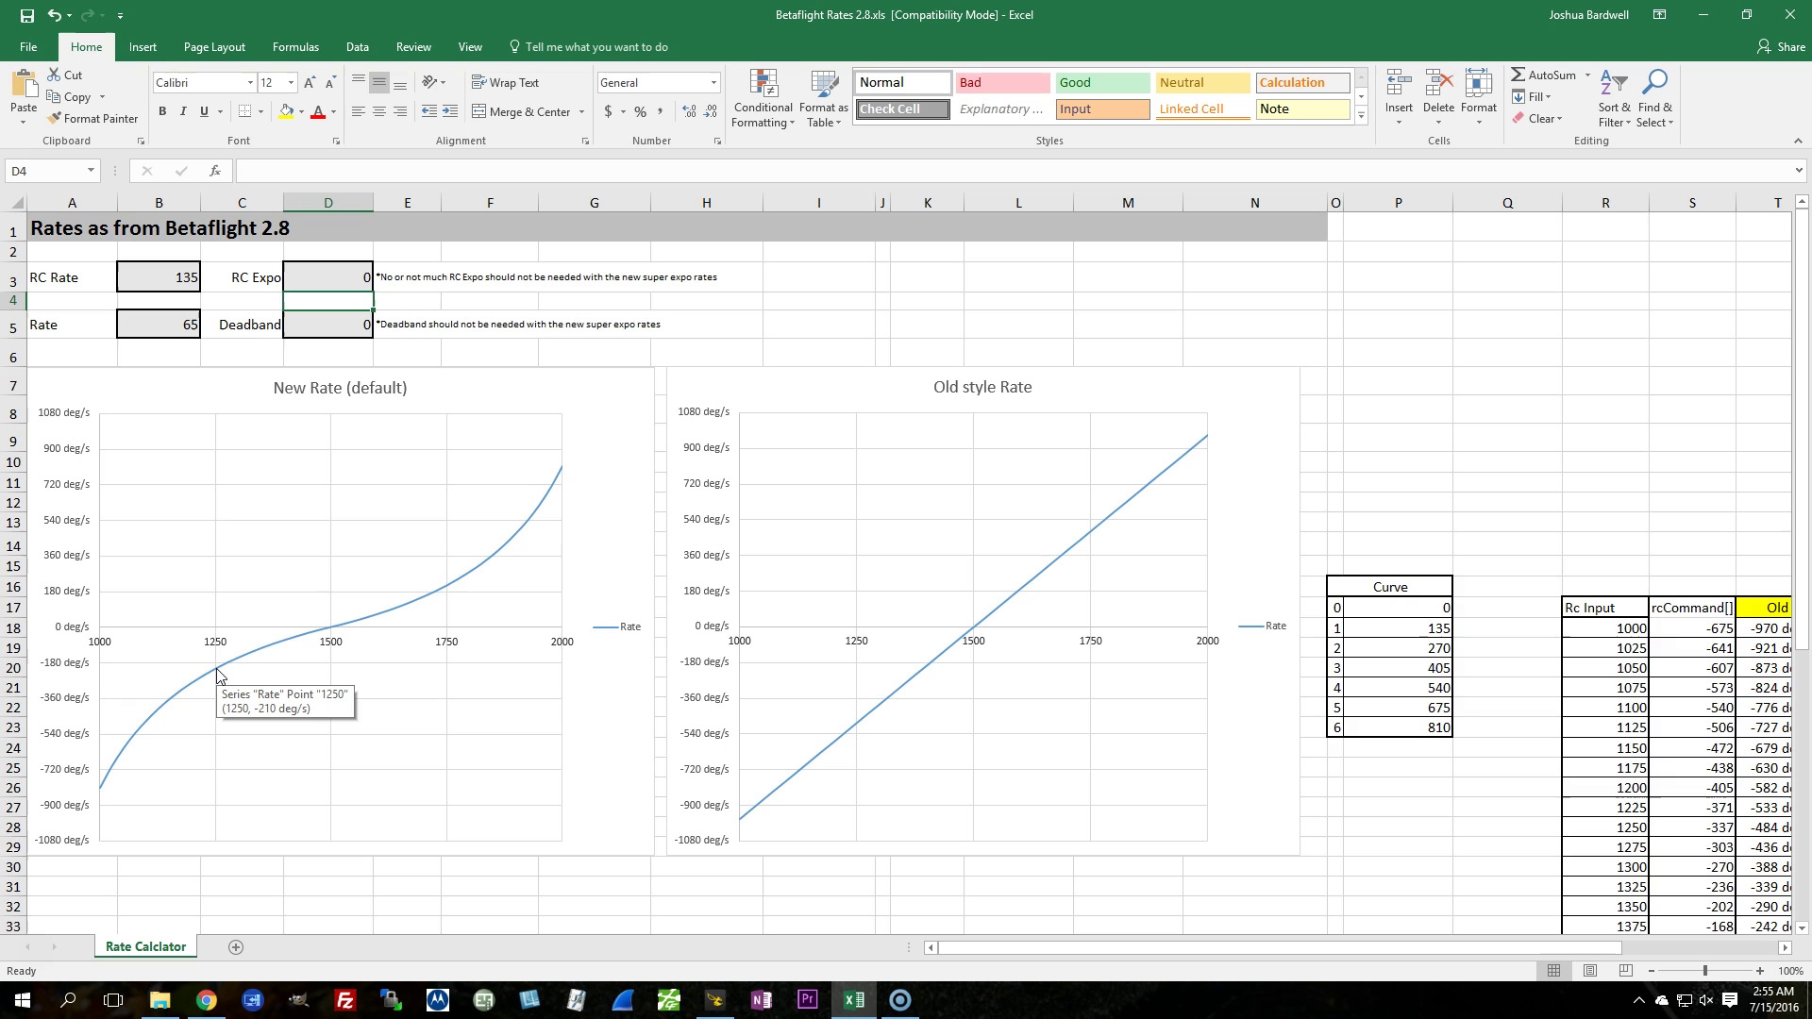
- Try an RC Rate of 140 in B3, then settle on 143
click(149, 276)
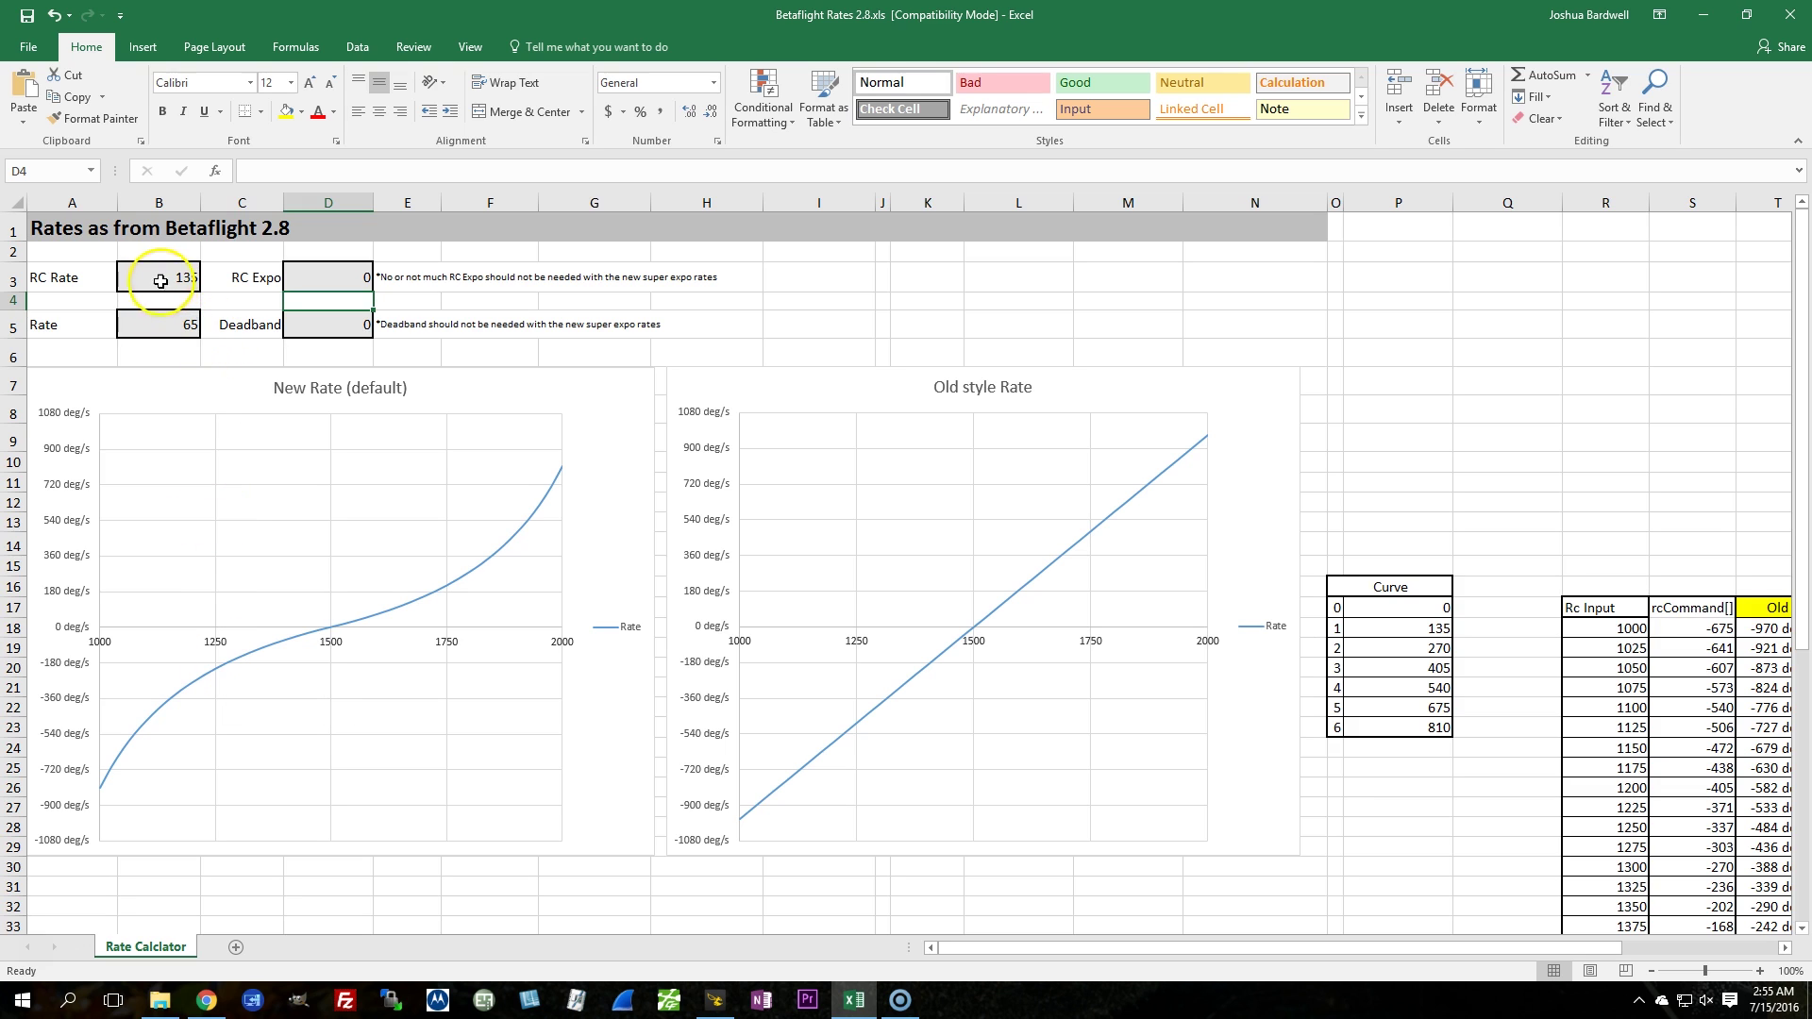
text(140)
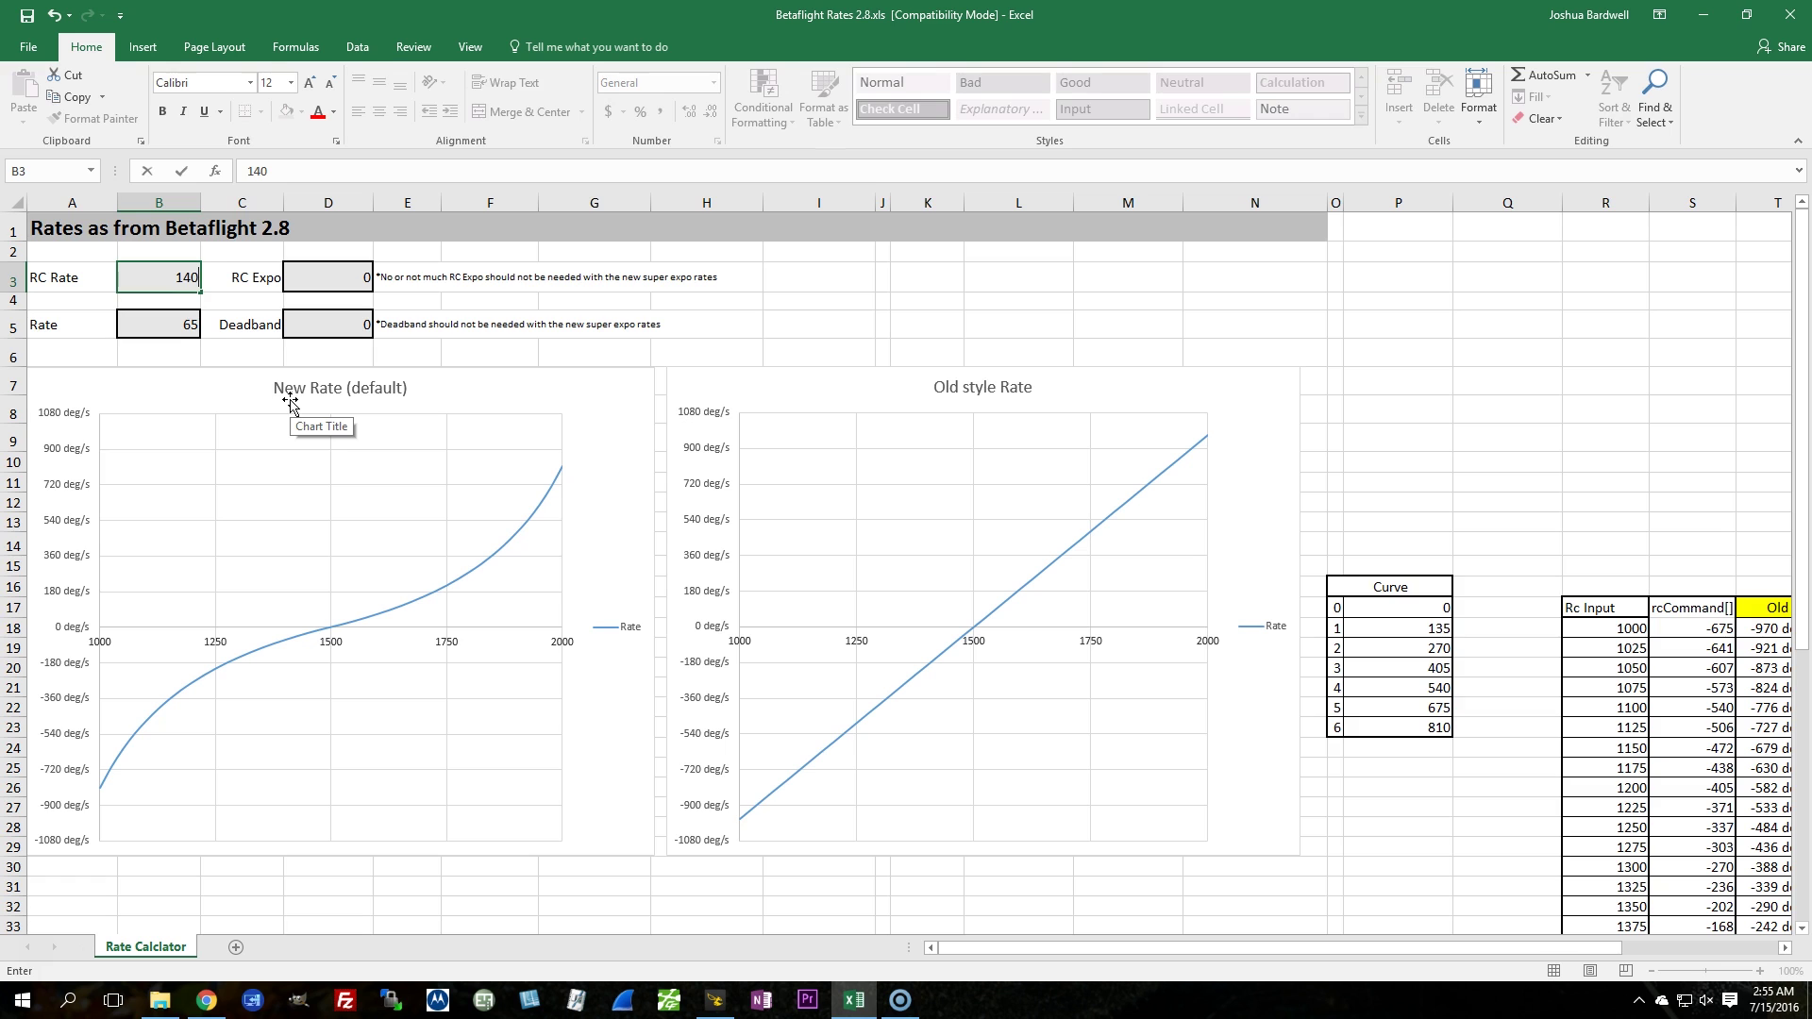
key(Return)
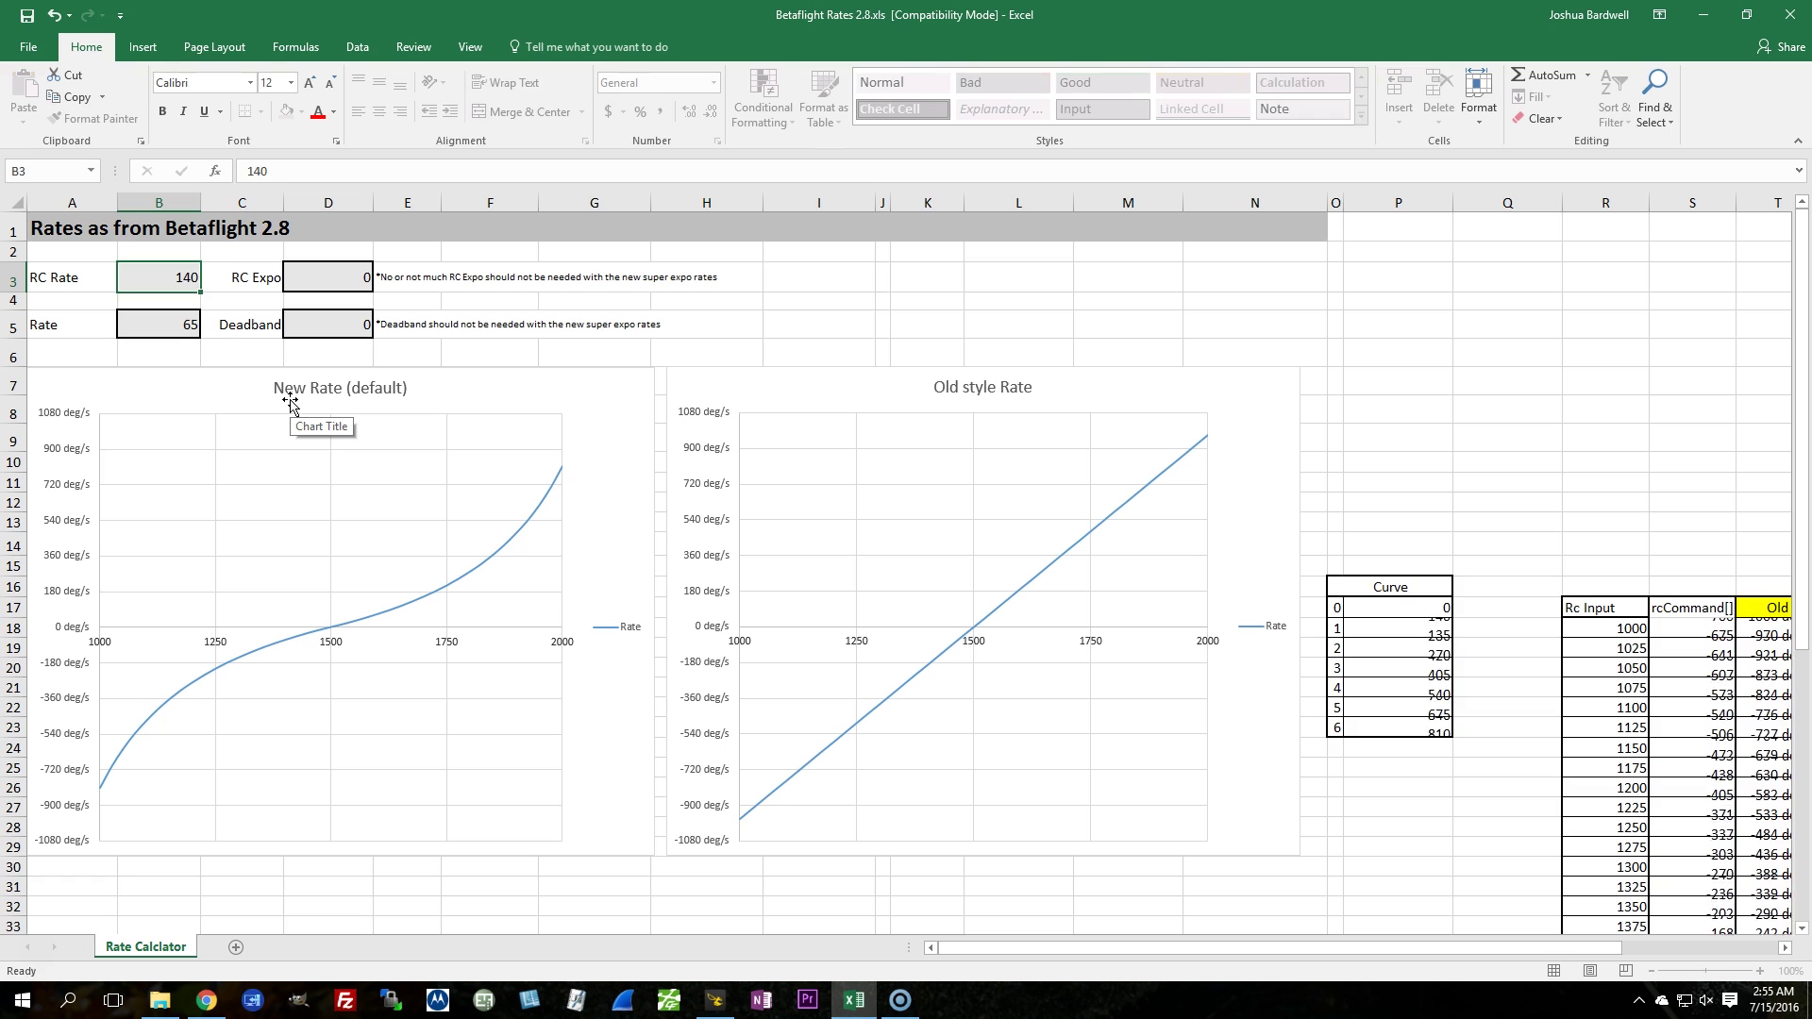
mouse_move(216, 678)
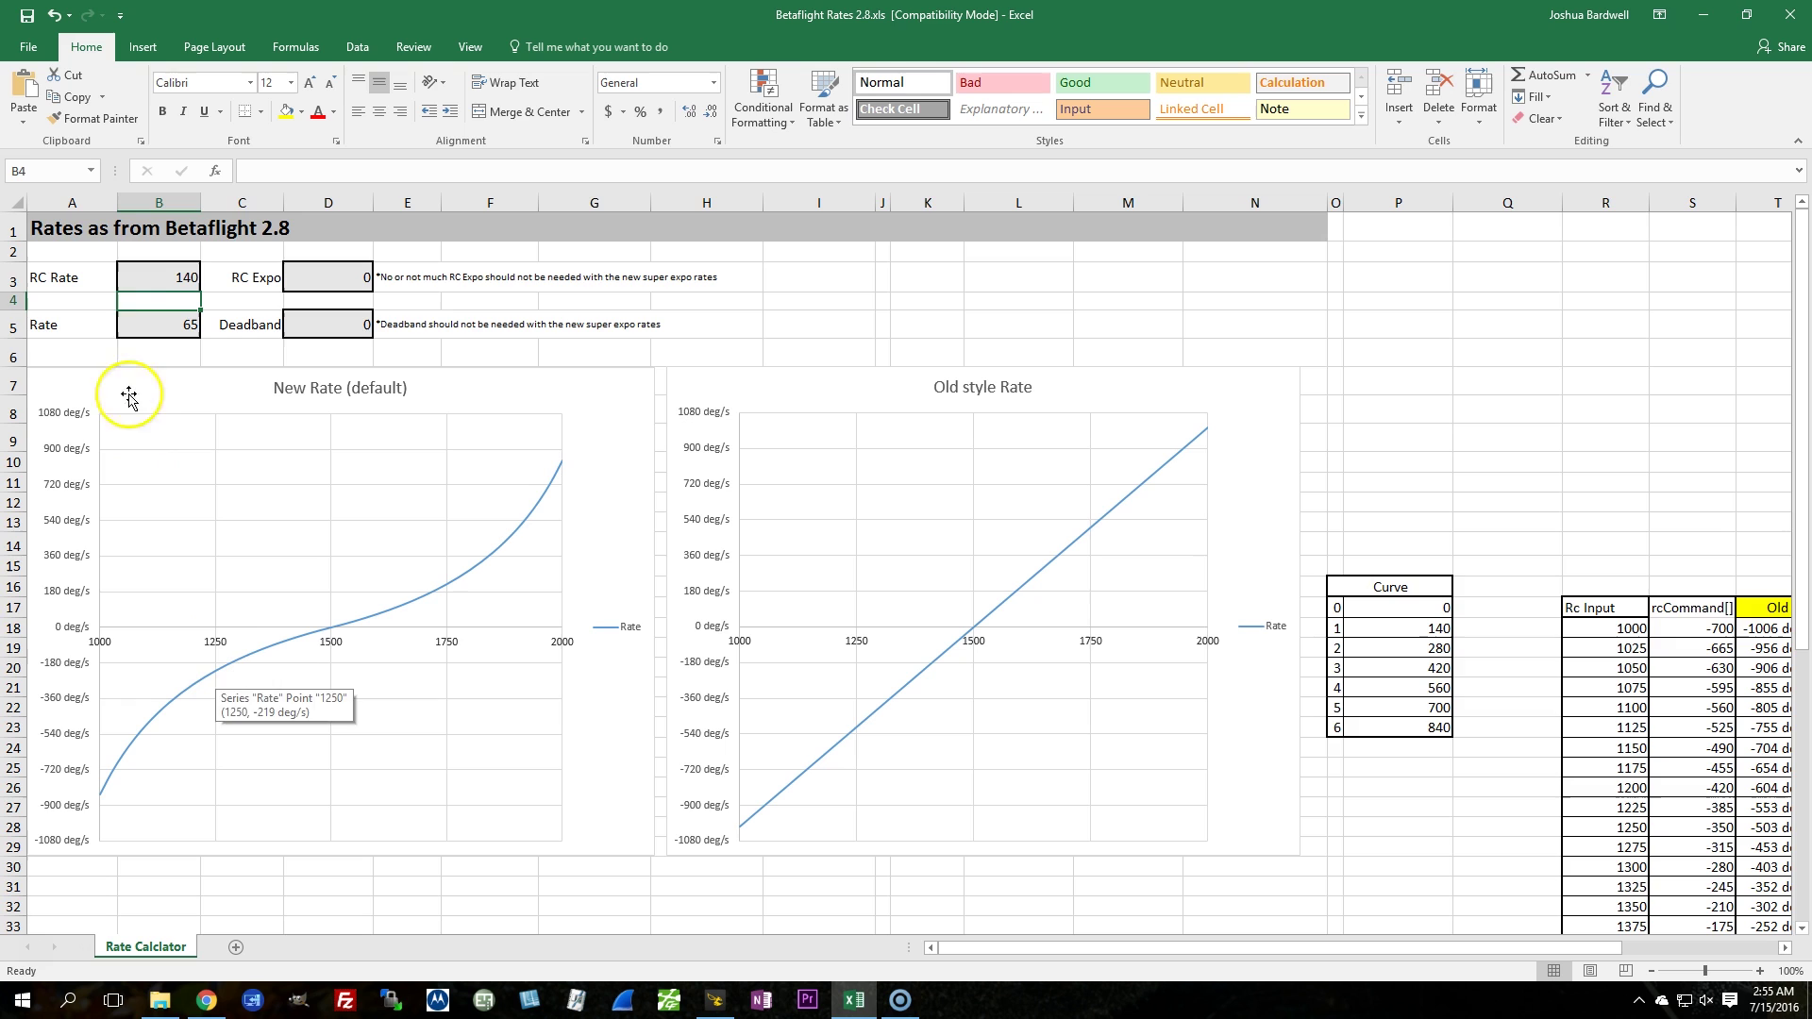
click(146, 279)
text(143)
key(Return)
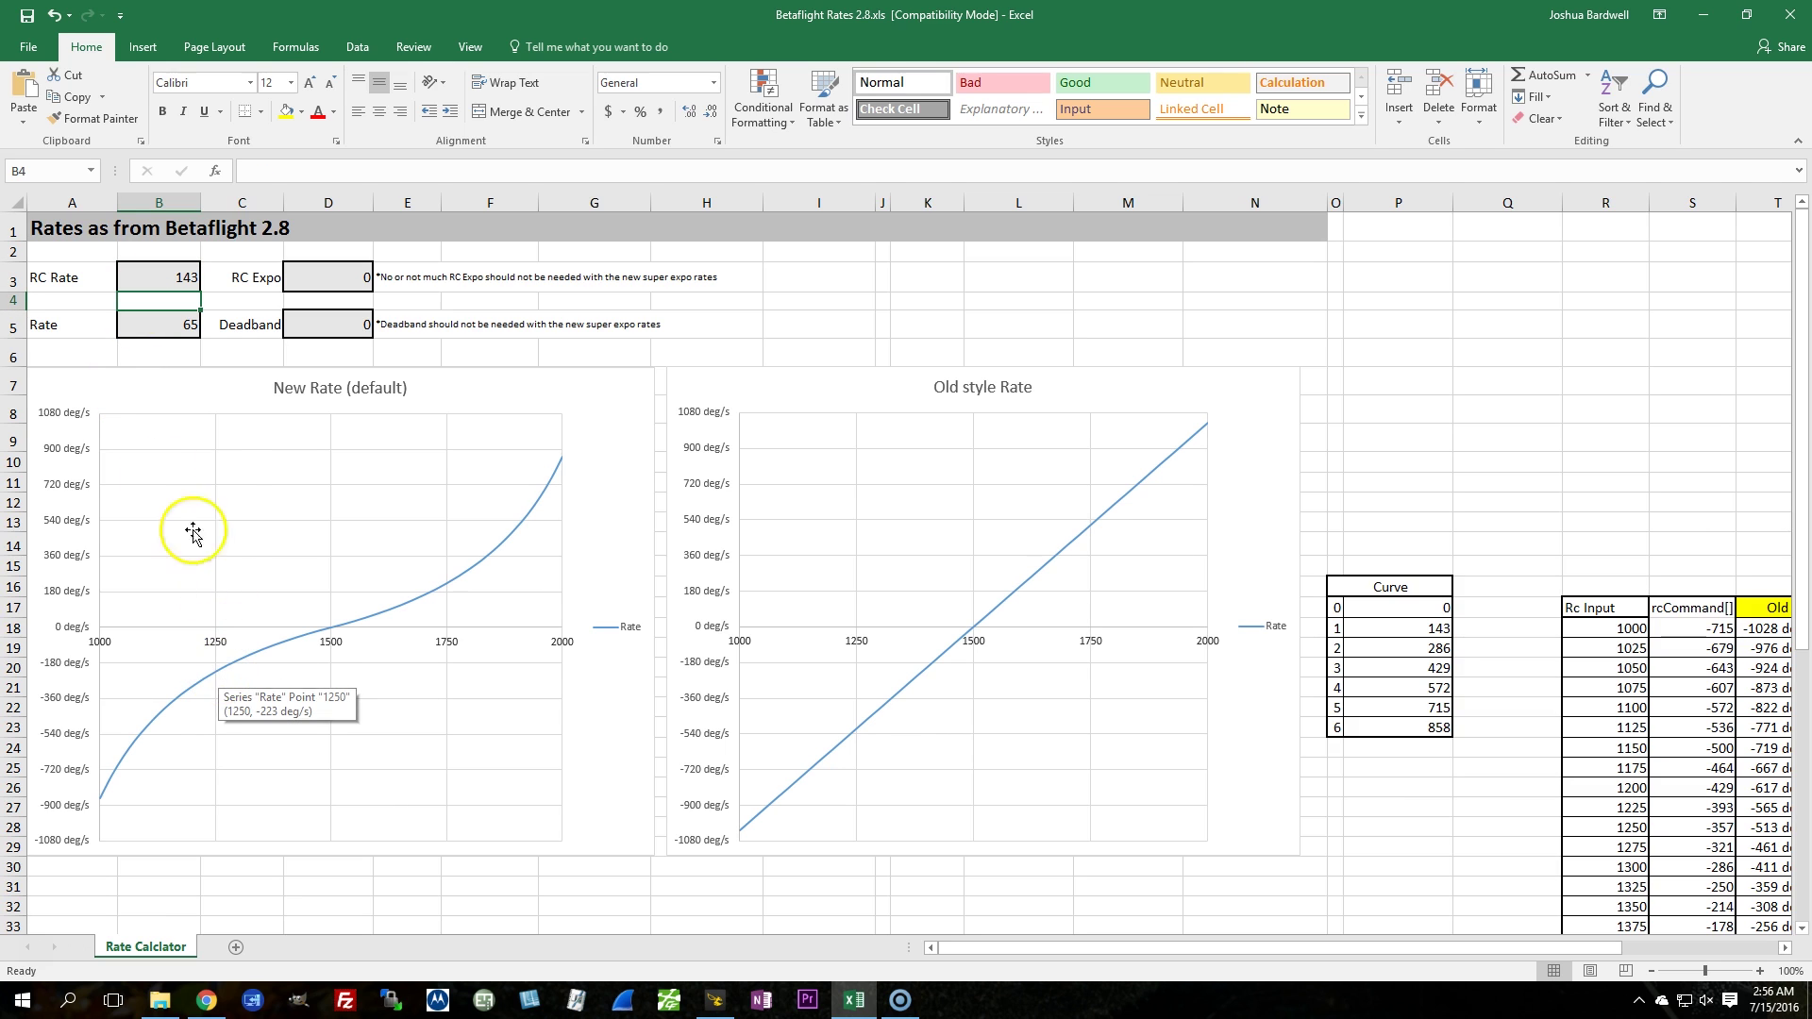
- Try Rate values 70 and 66 in B5, settling on 69, and check the chart values
mouse_move(104, 802)
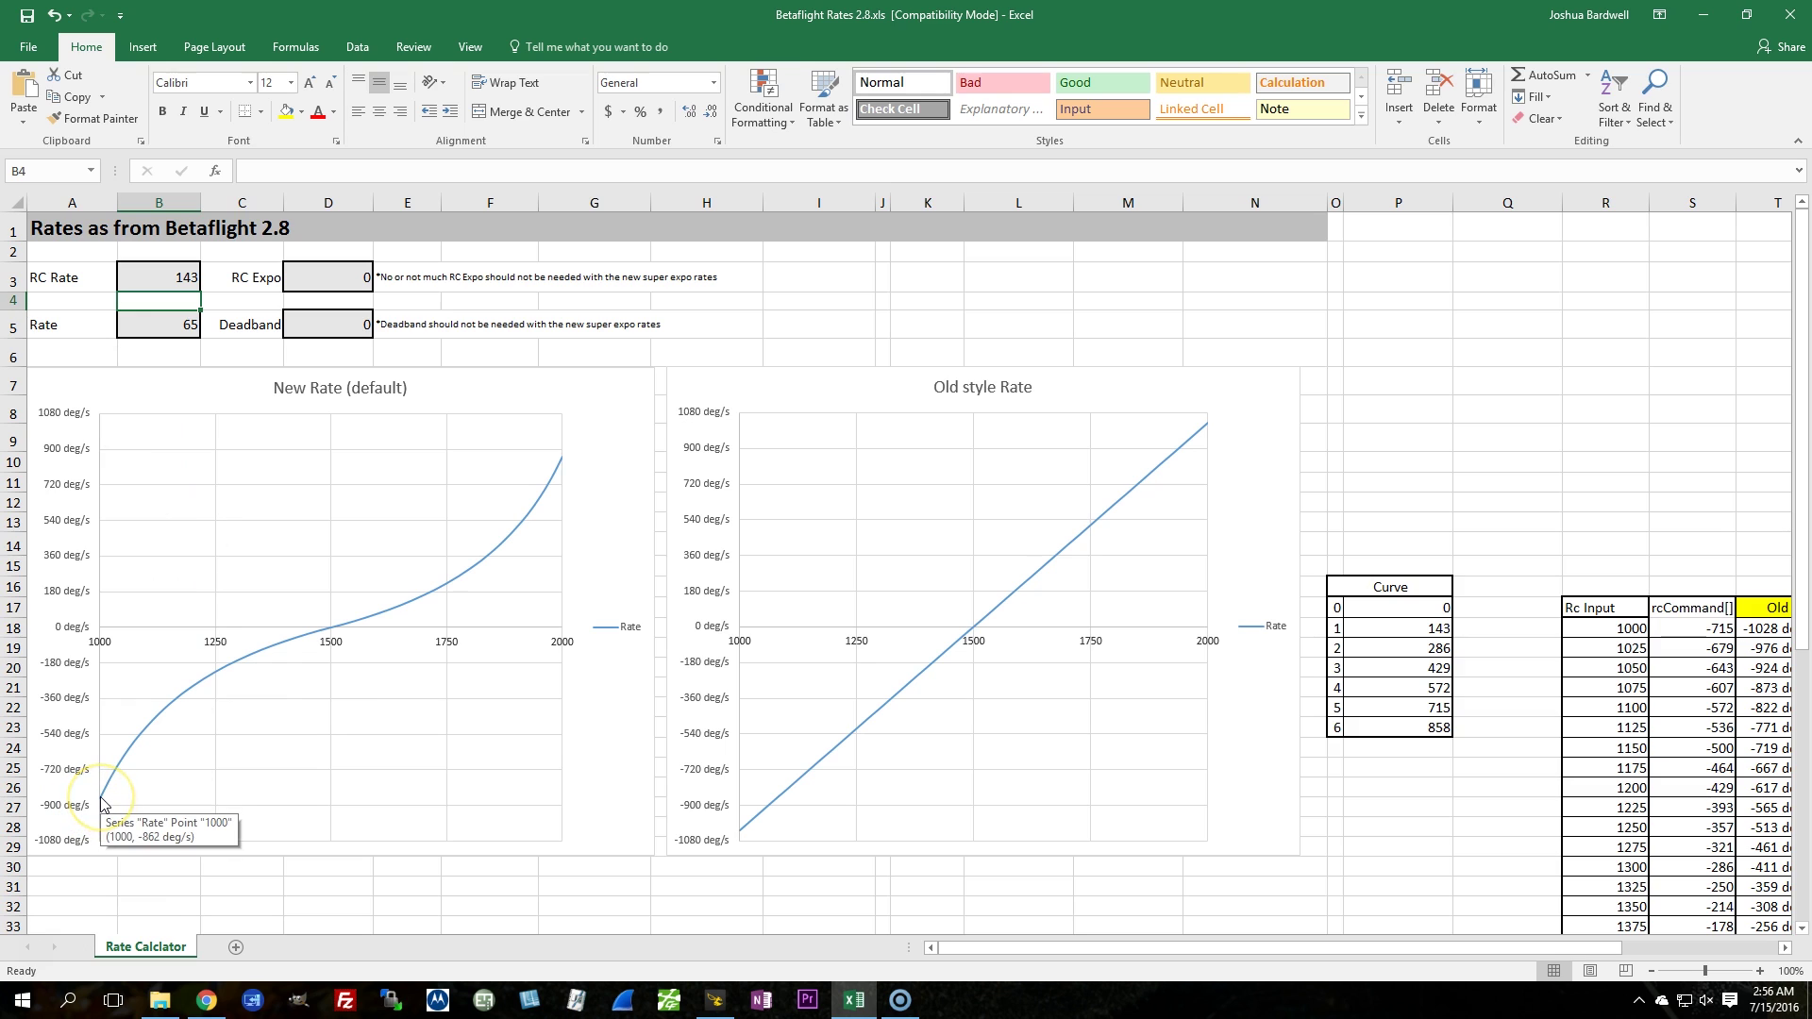
click(142, 326)
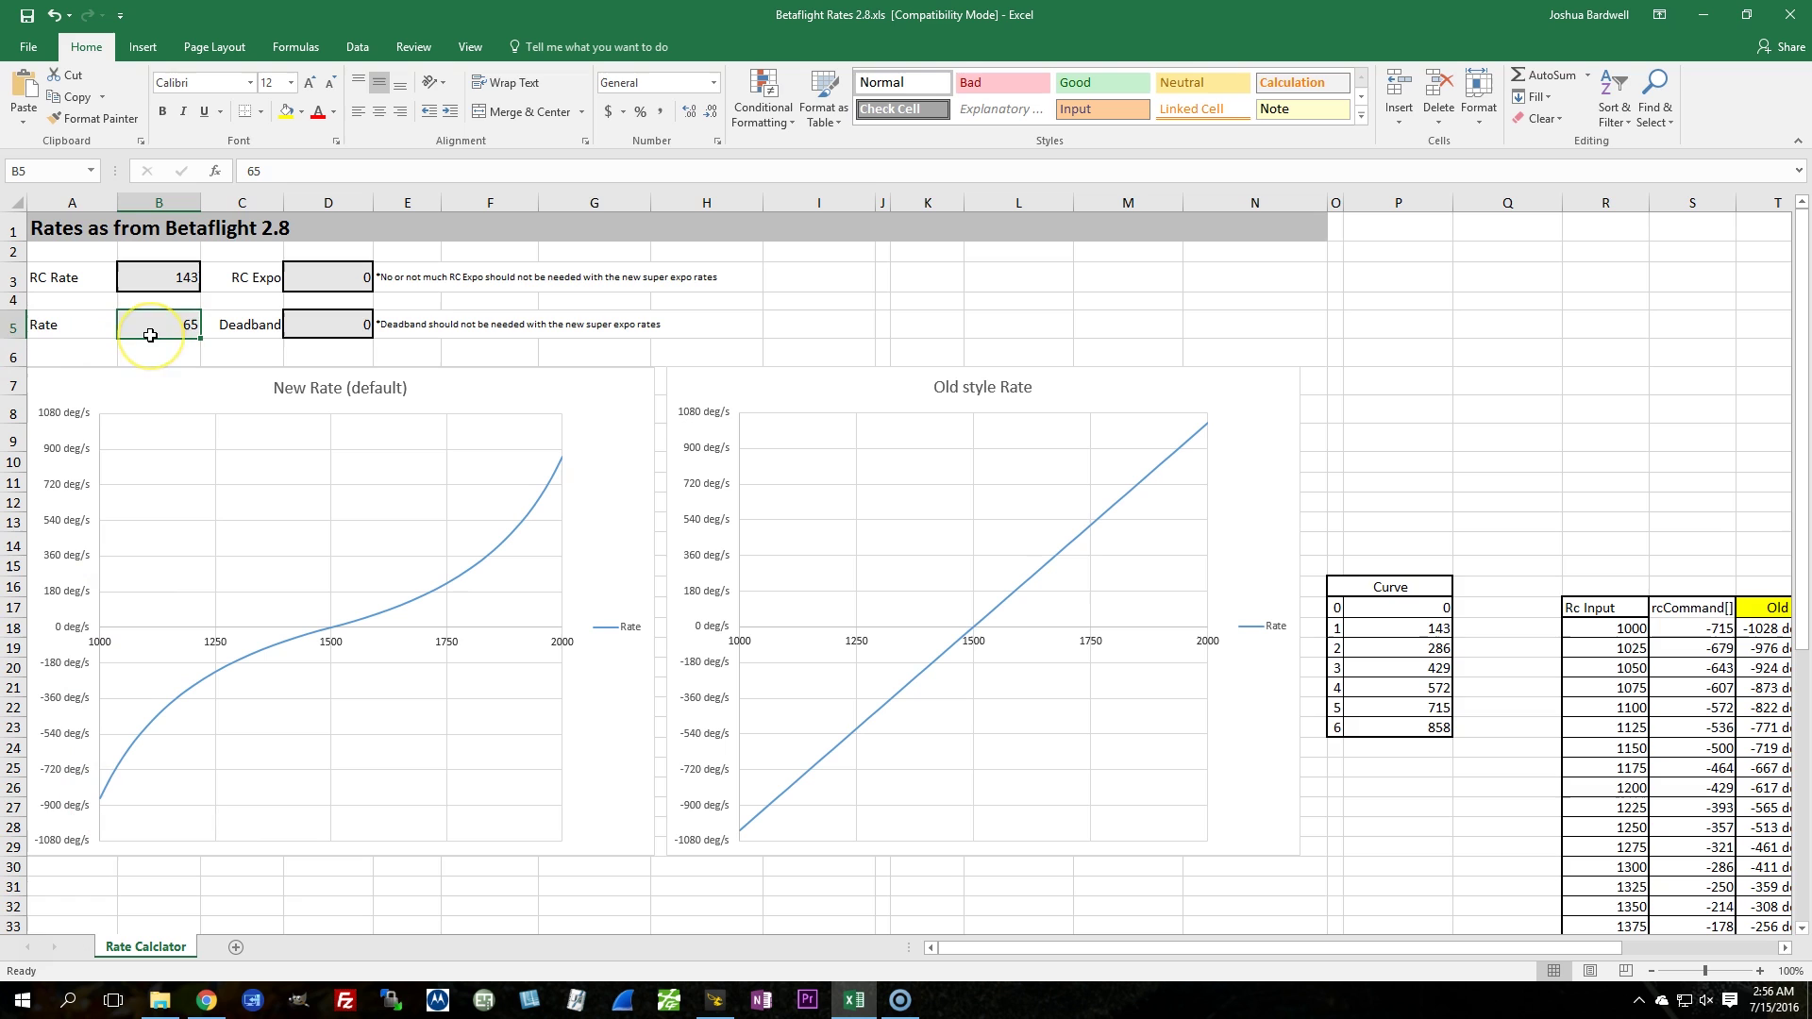
text(70)
key(Return)
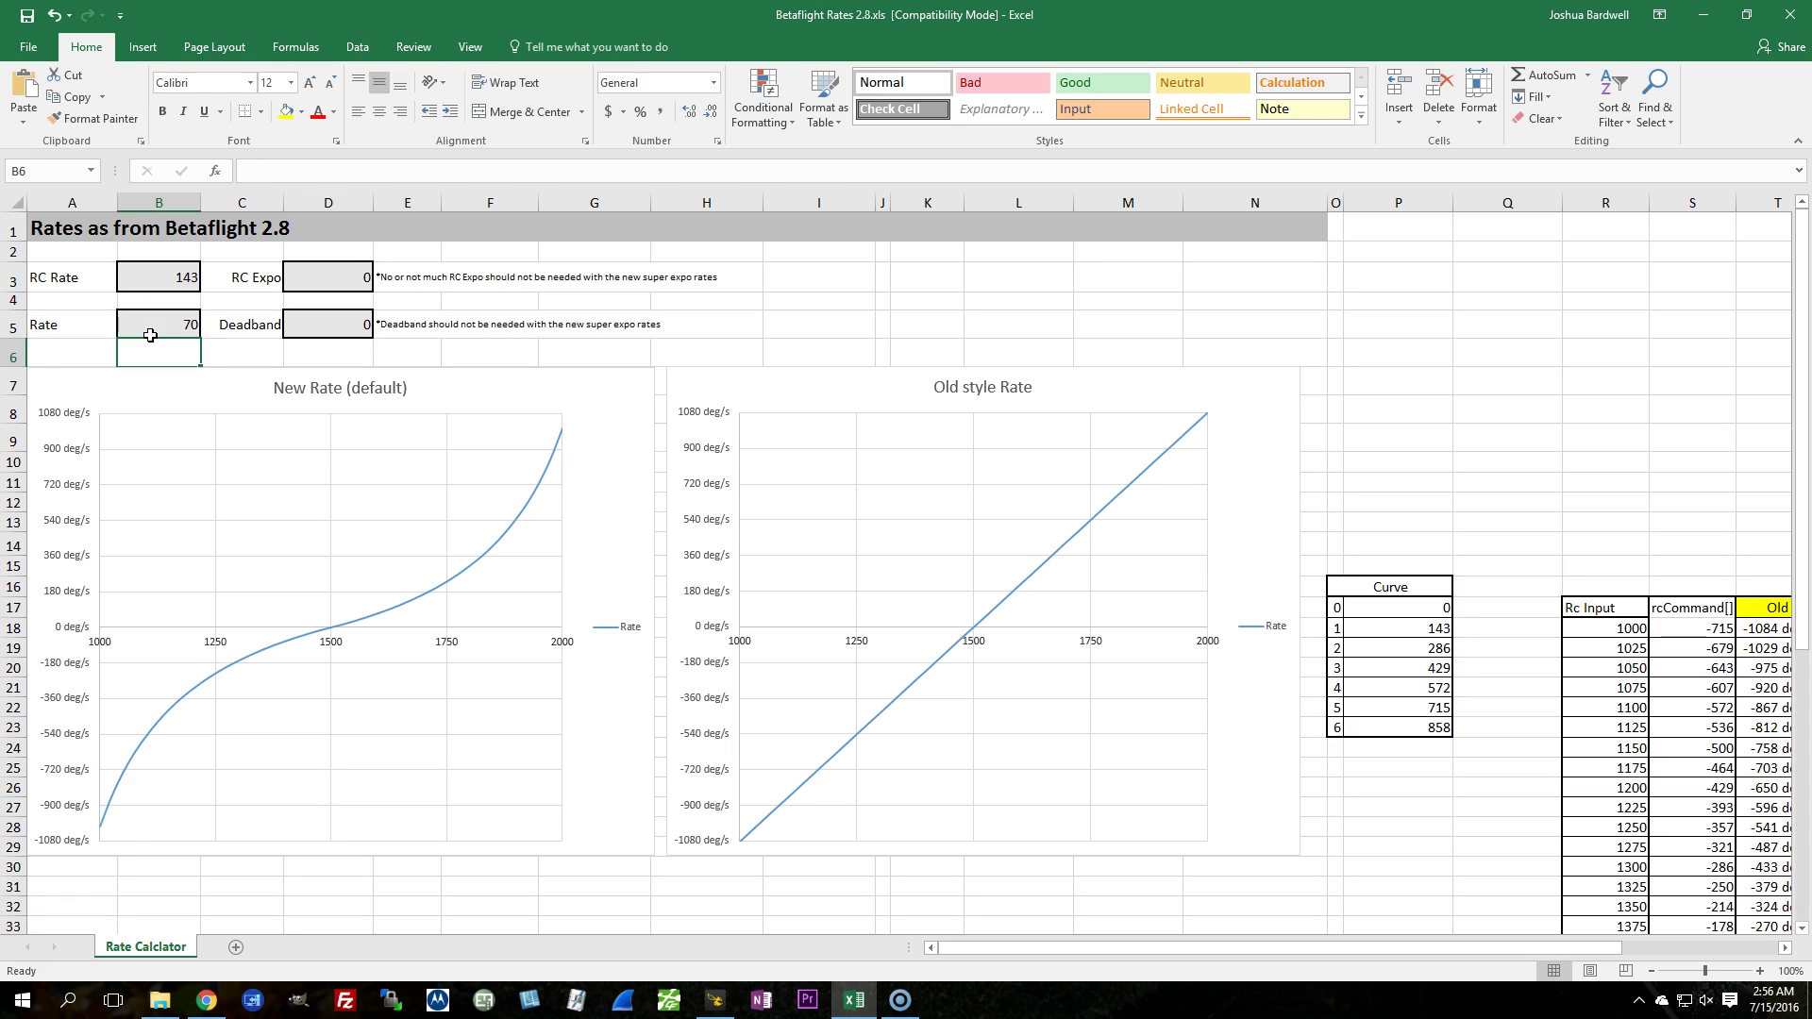
mouse_move(104, 832)
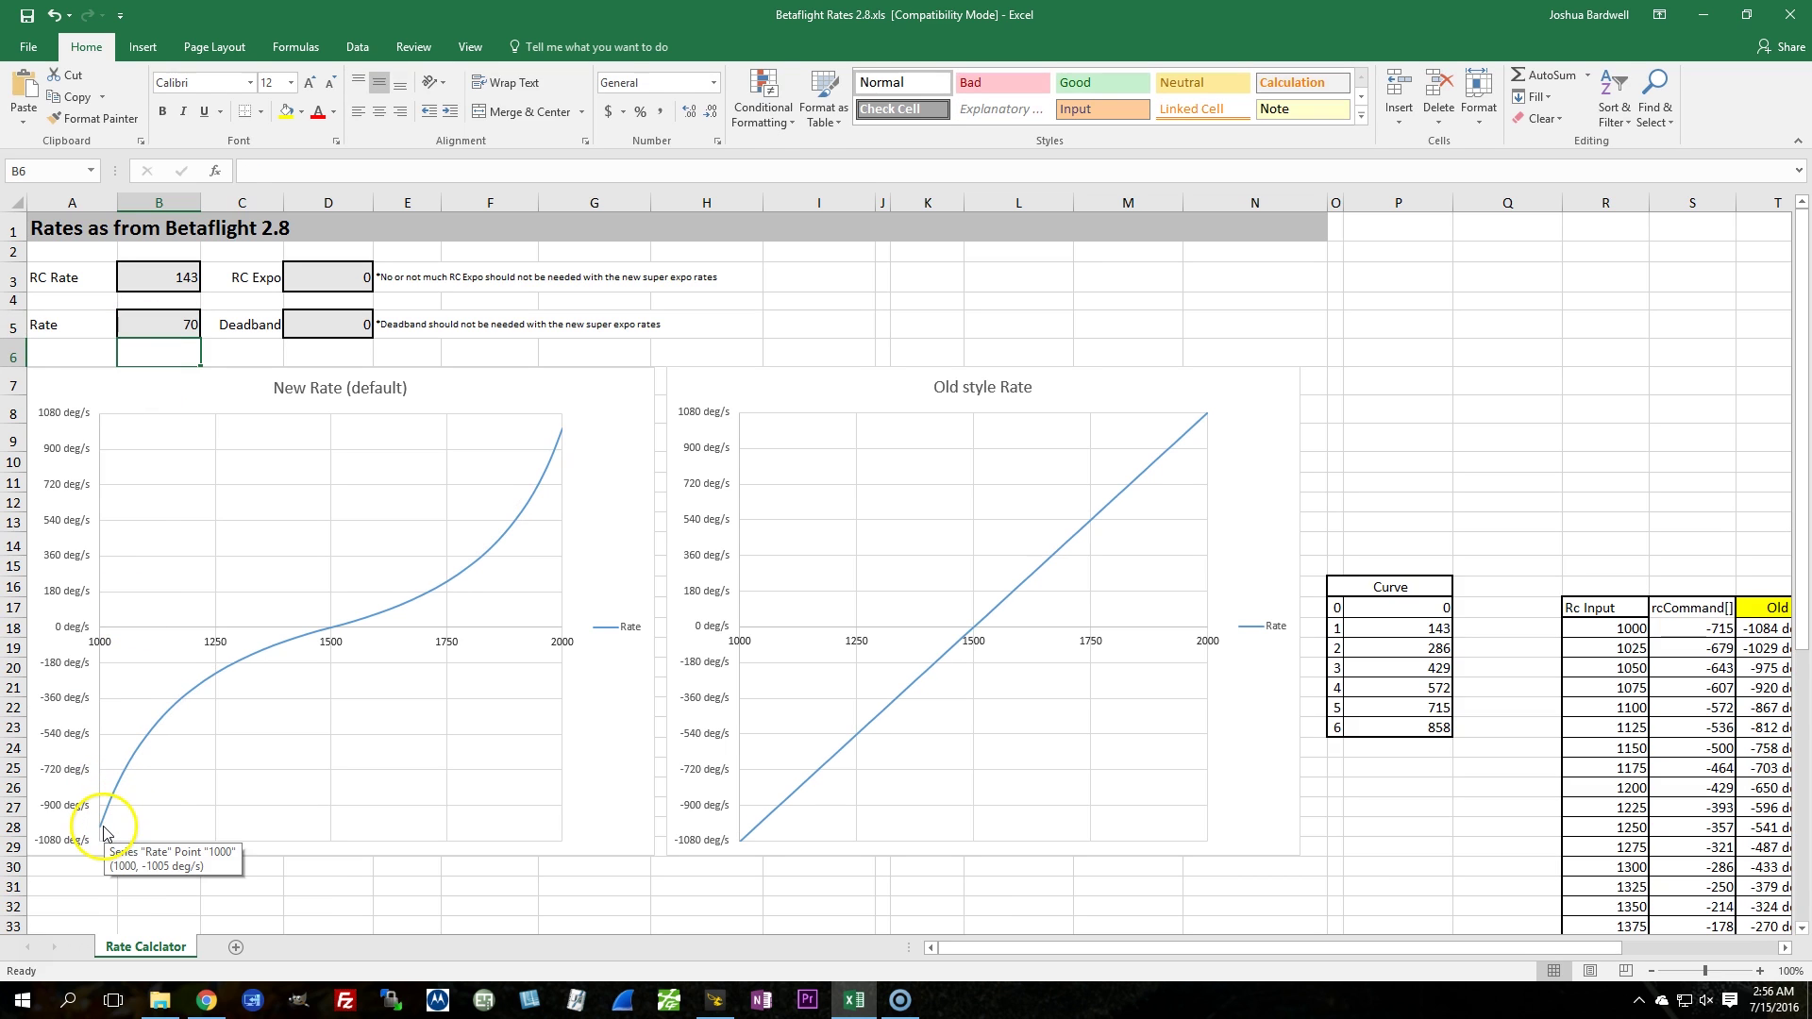
click(156, 328)
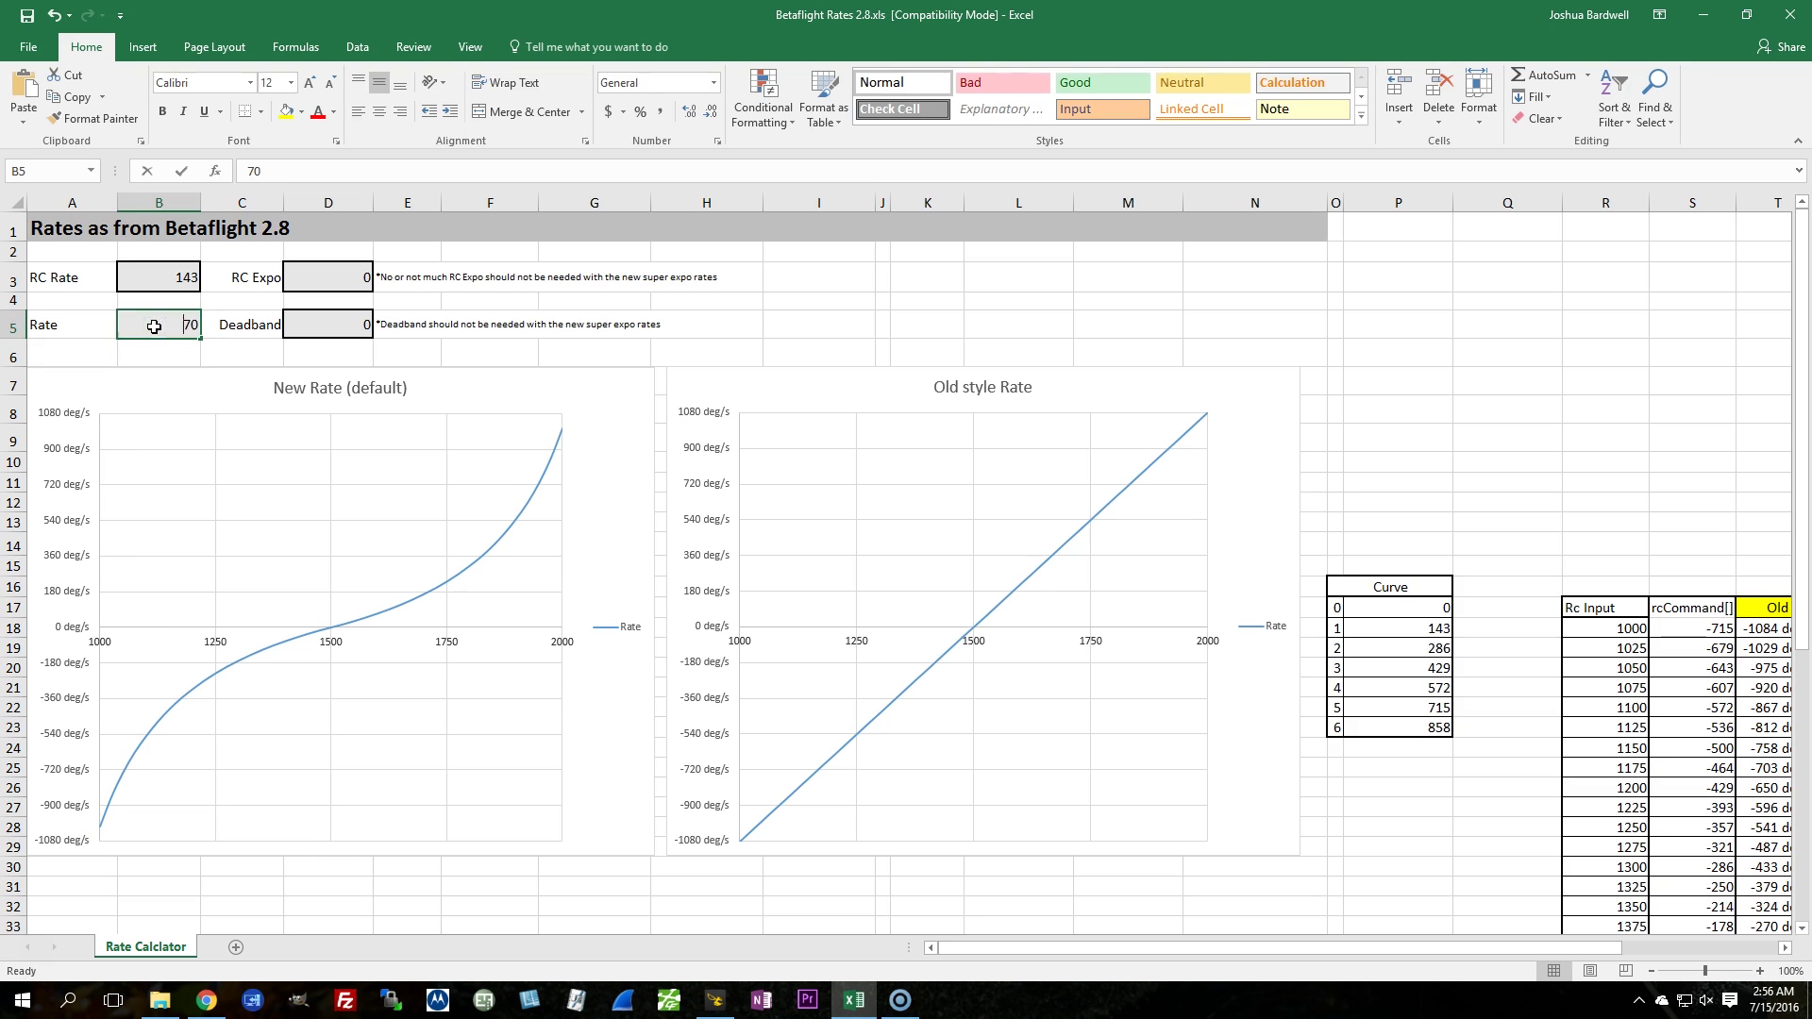
text(66)
key(Return)
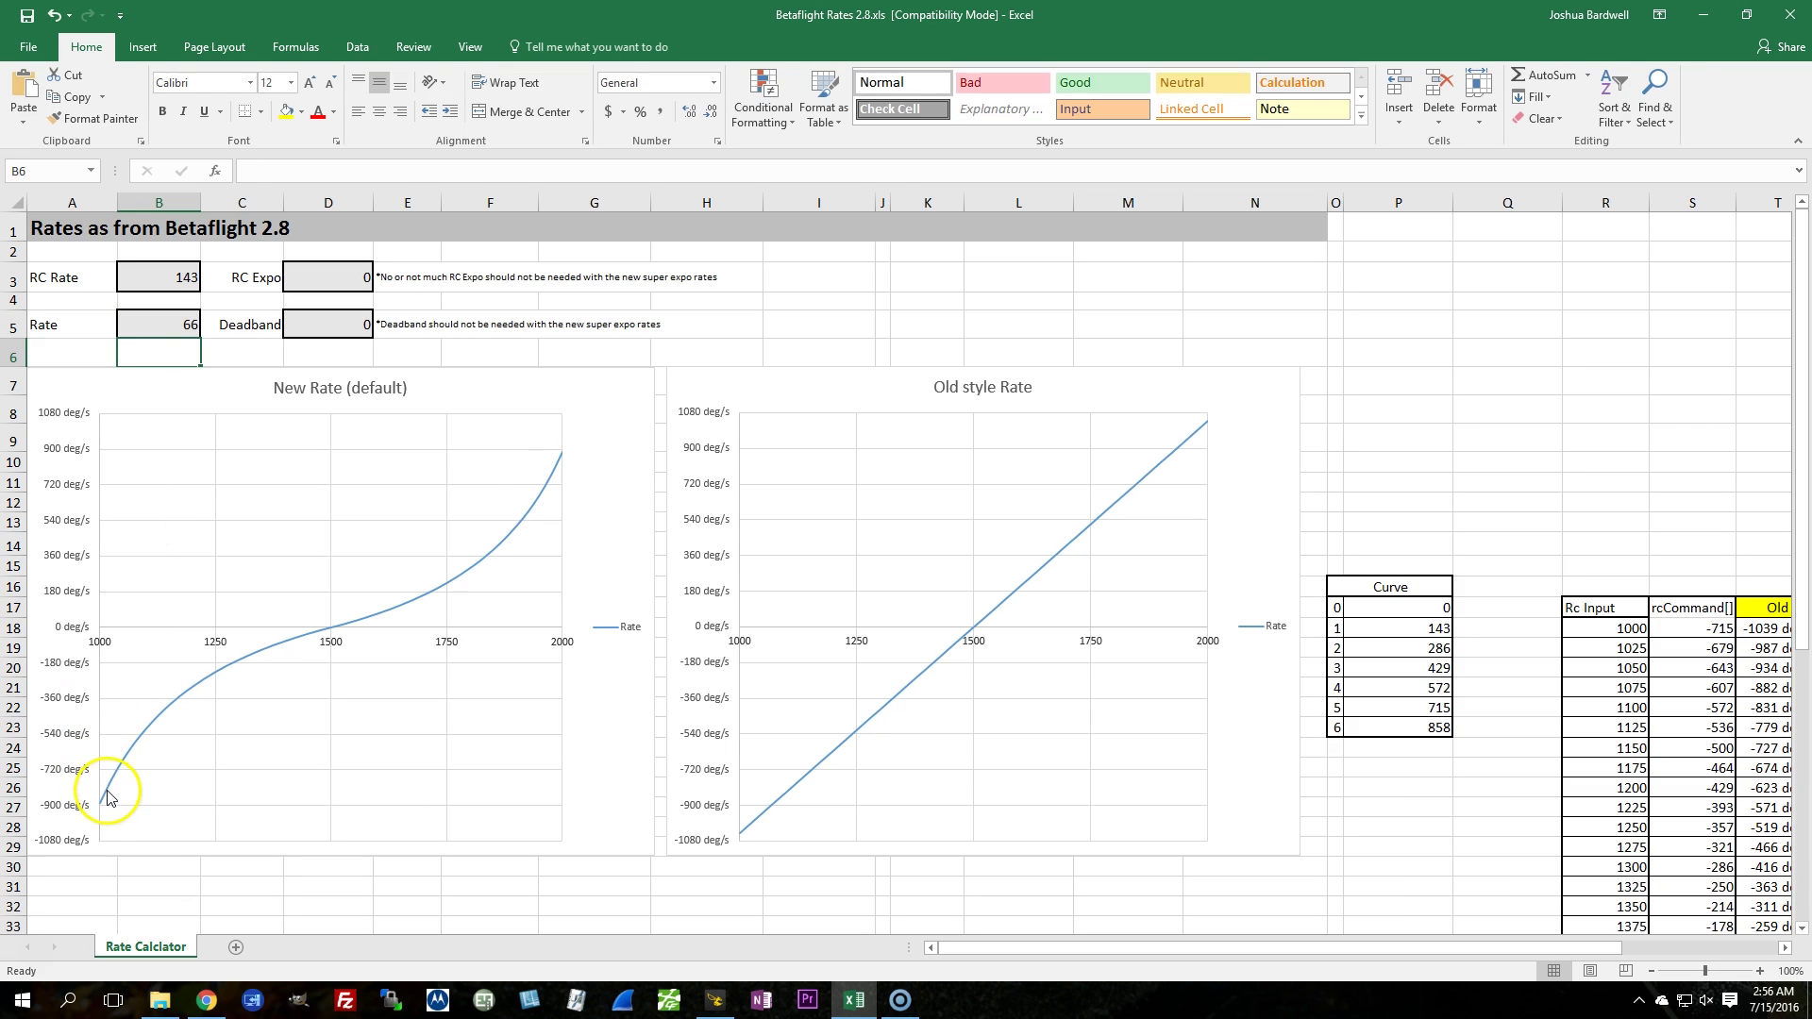
mouse_move(105, 805)
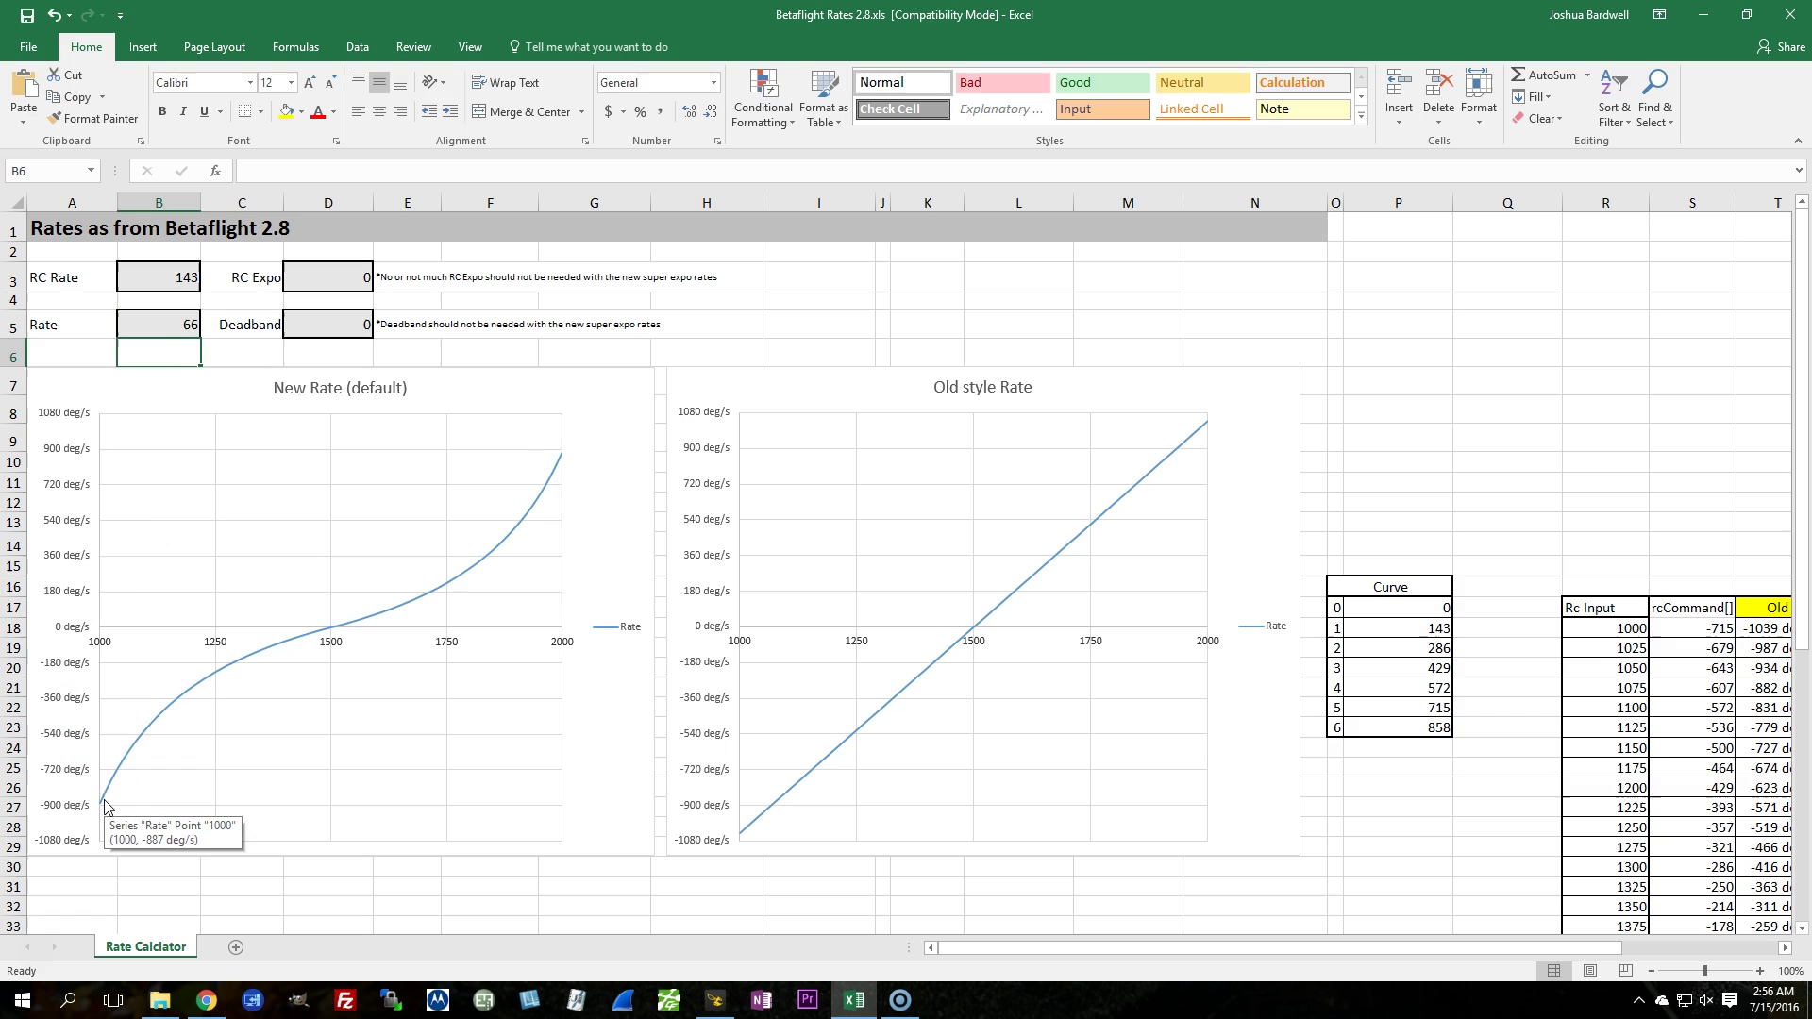
click(141, 331)
text(69)
key(Return)
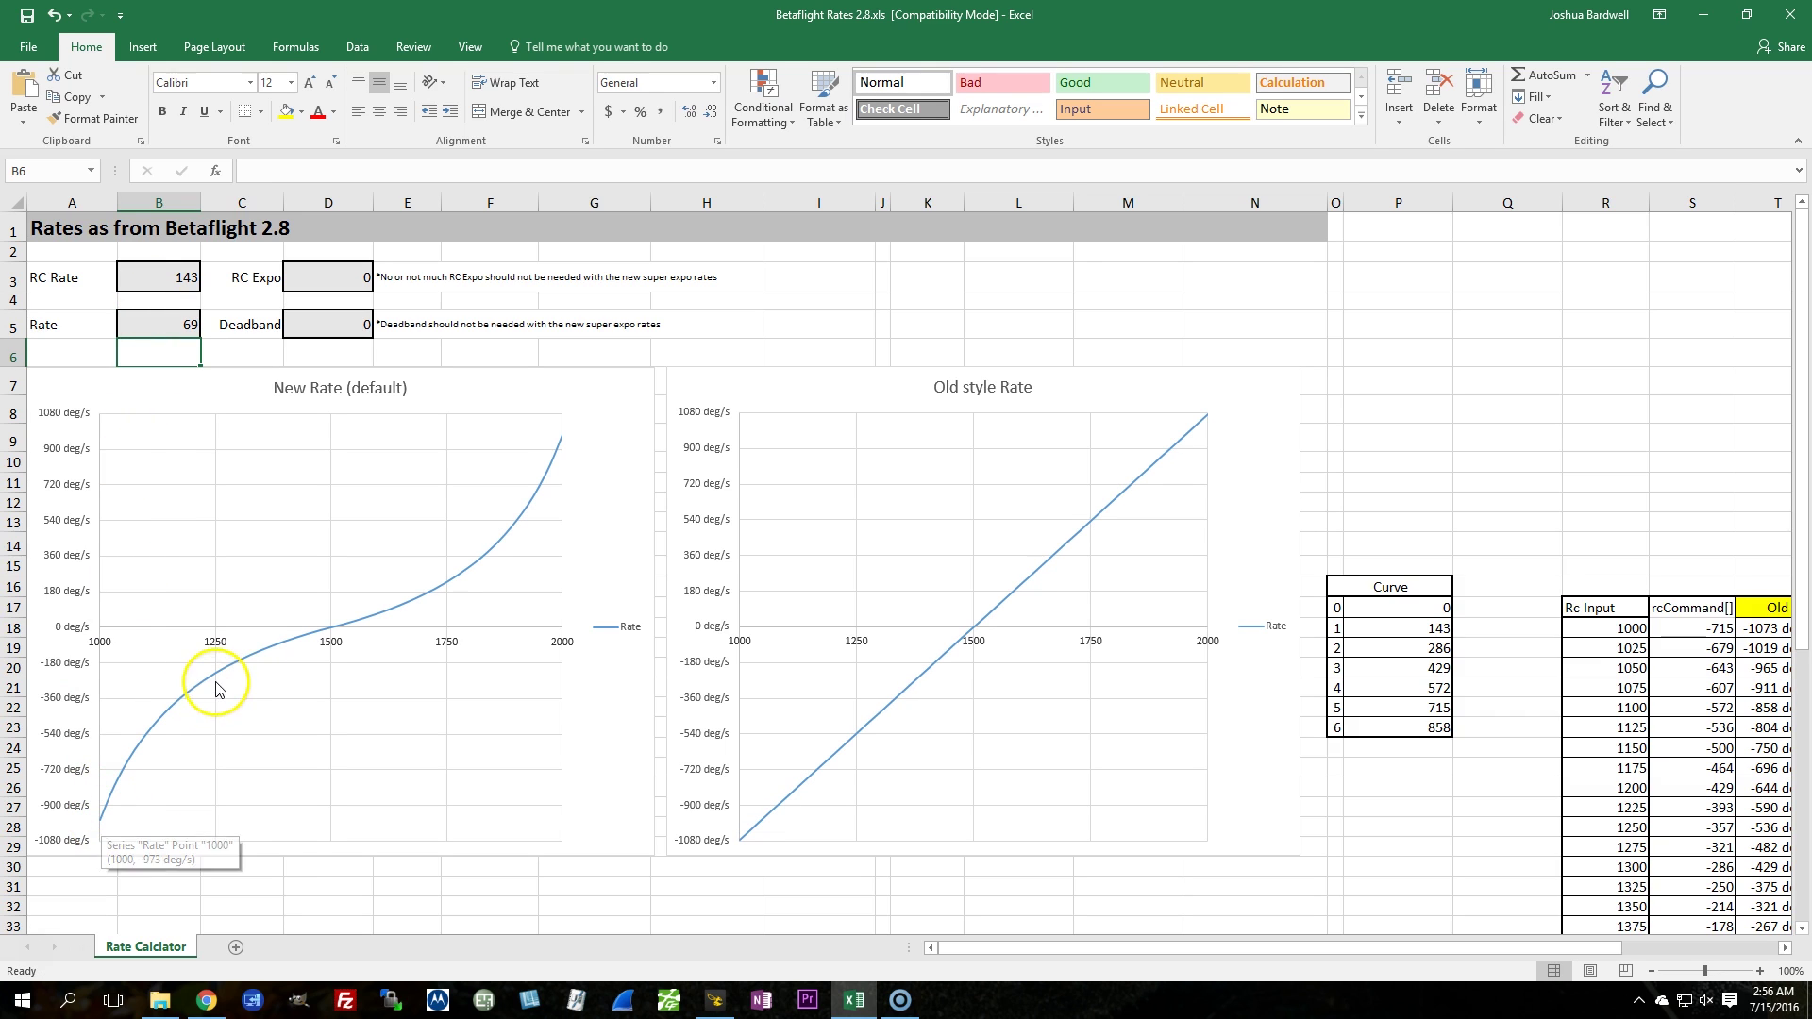
mouse_move(217, 682)
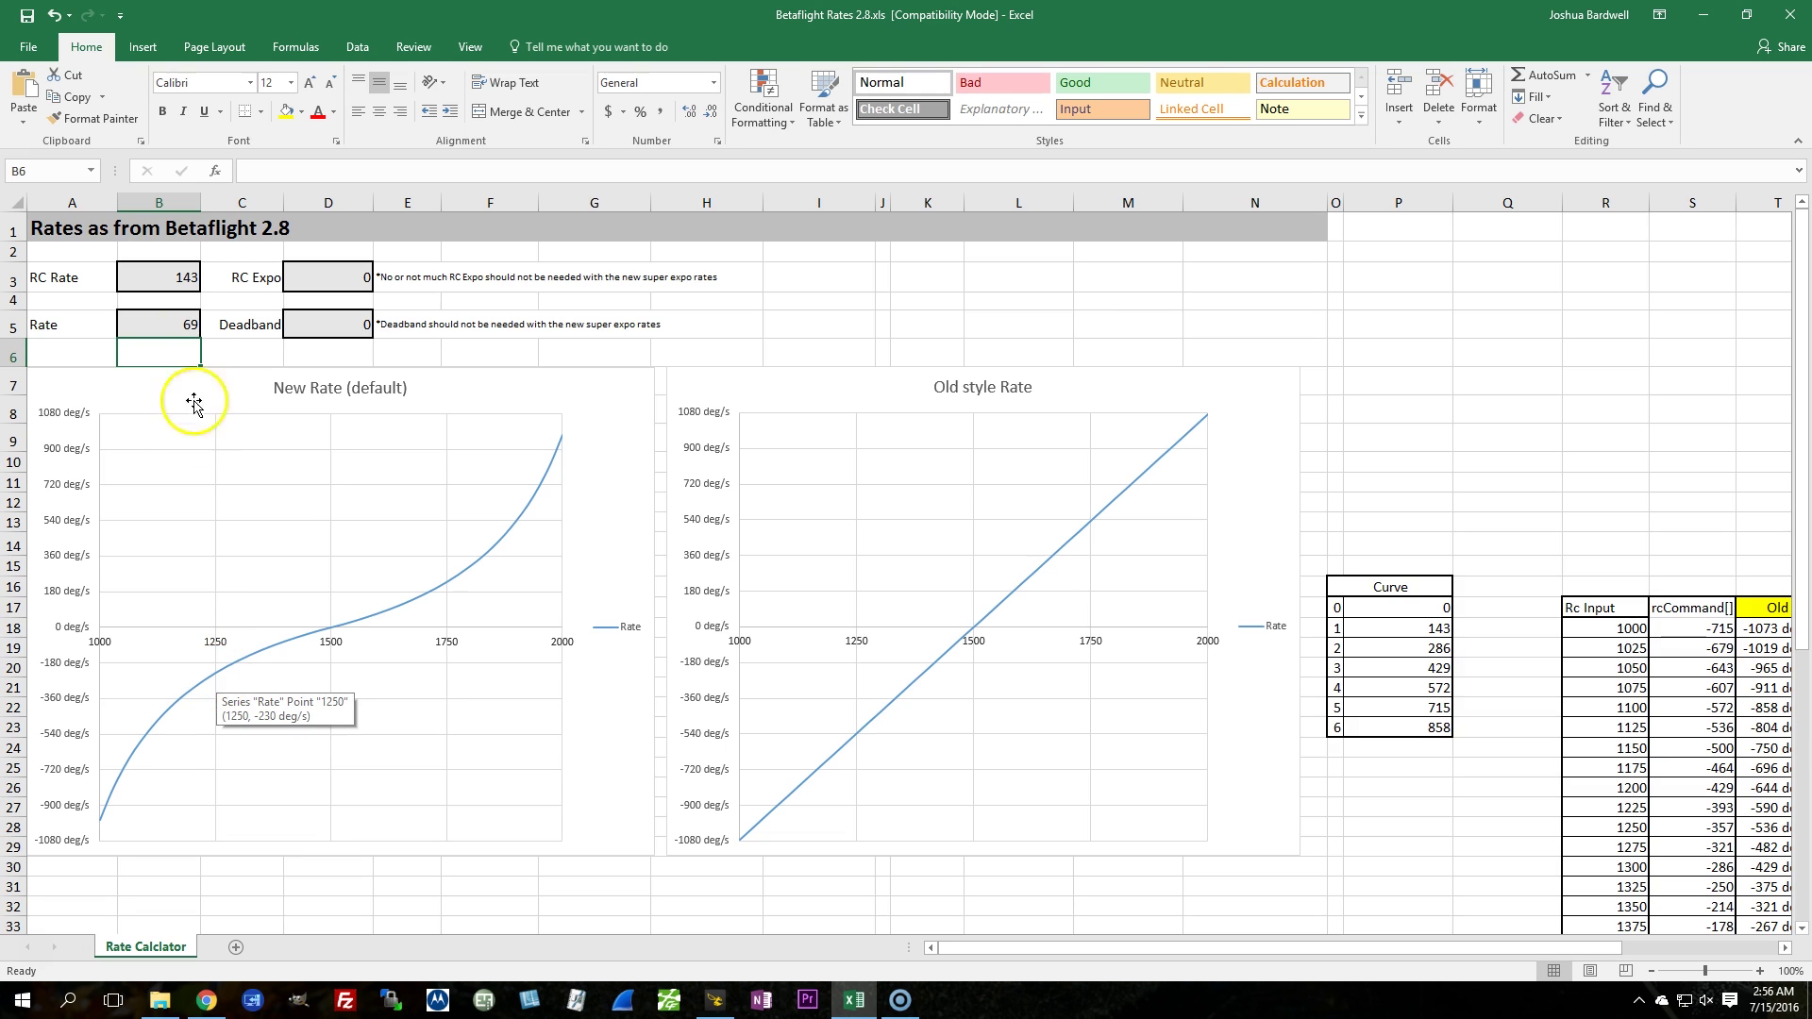
- Adjust the RC Rate in B3 through 142 and 141, ending at 139
click(184, 280)
text(414)
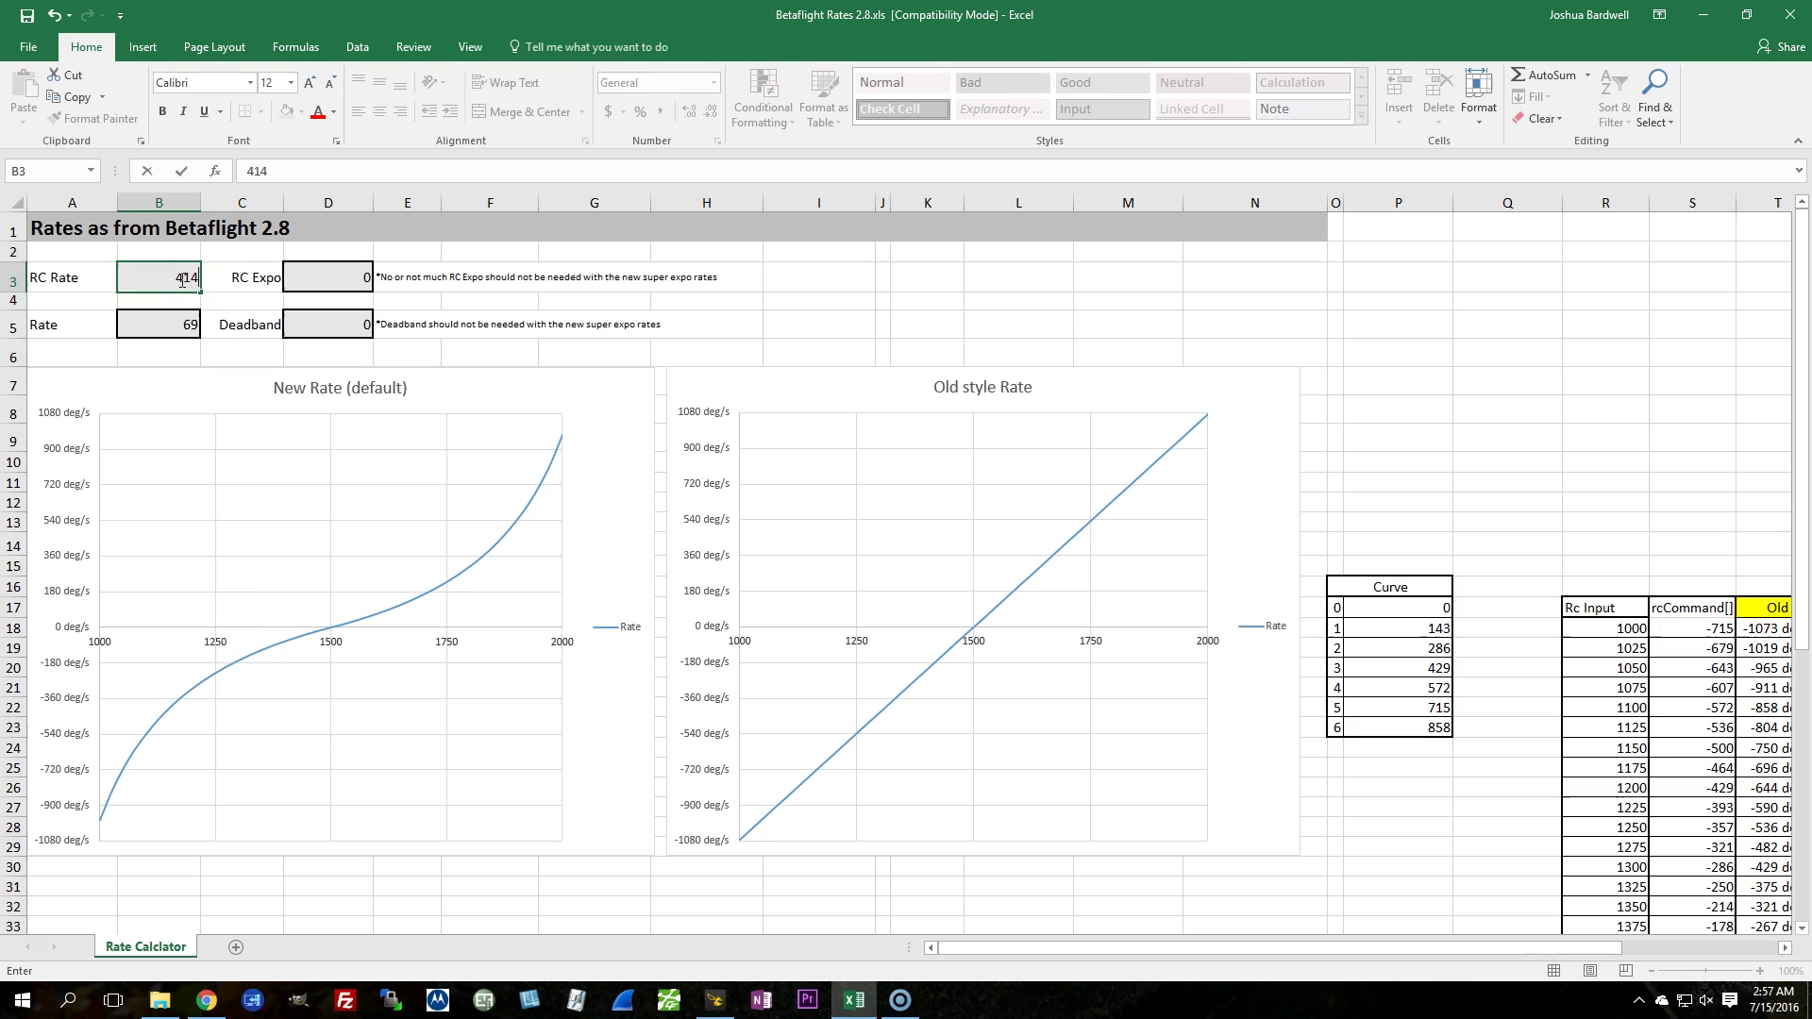
key(BackSpace)
key(BackSpace)
text(12)
key(Return)
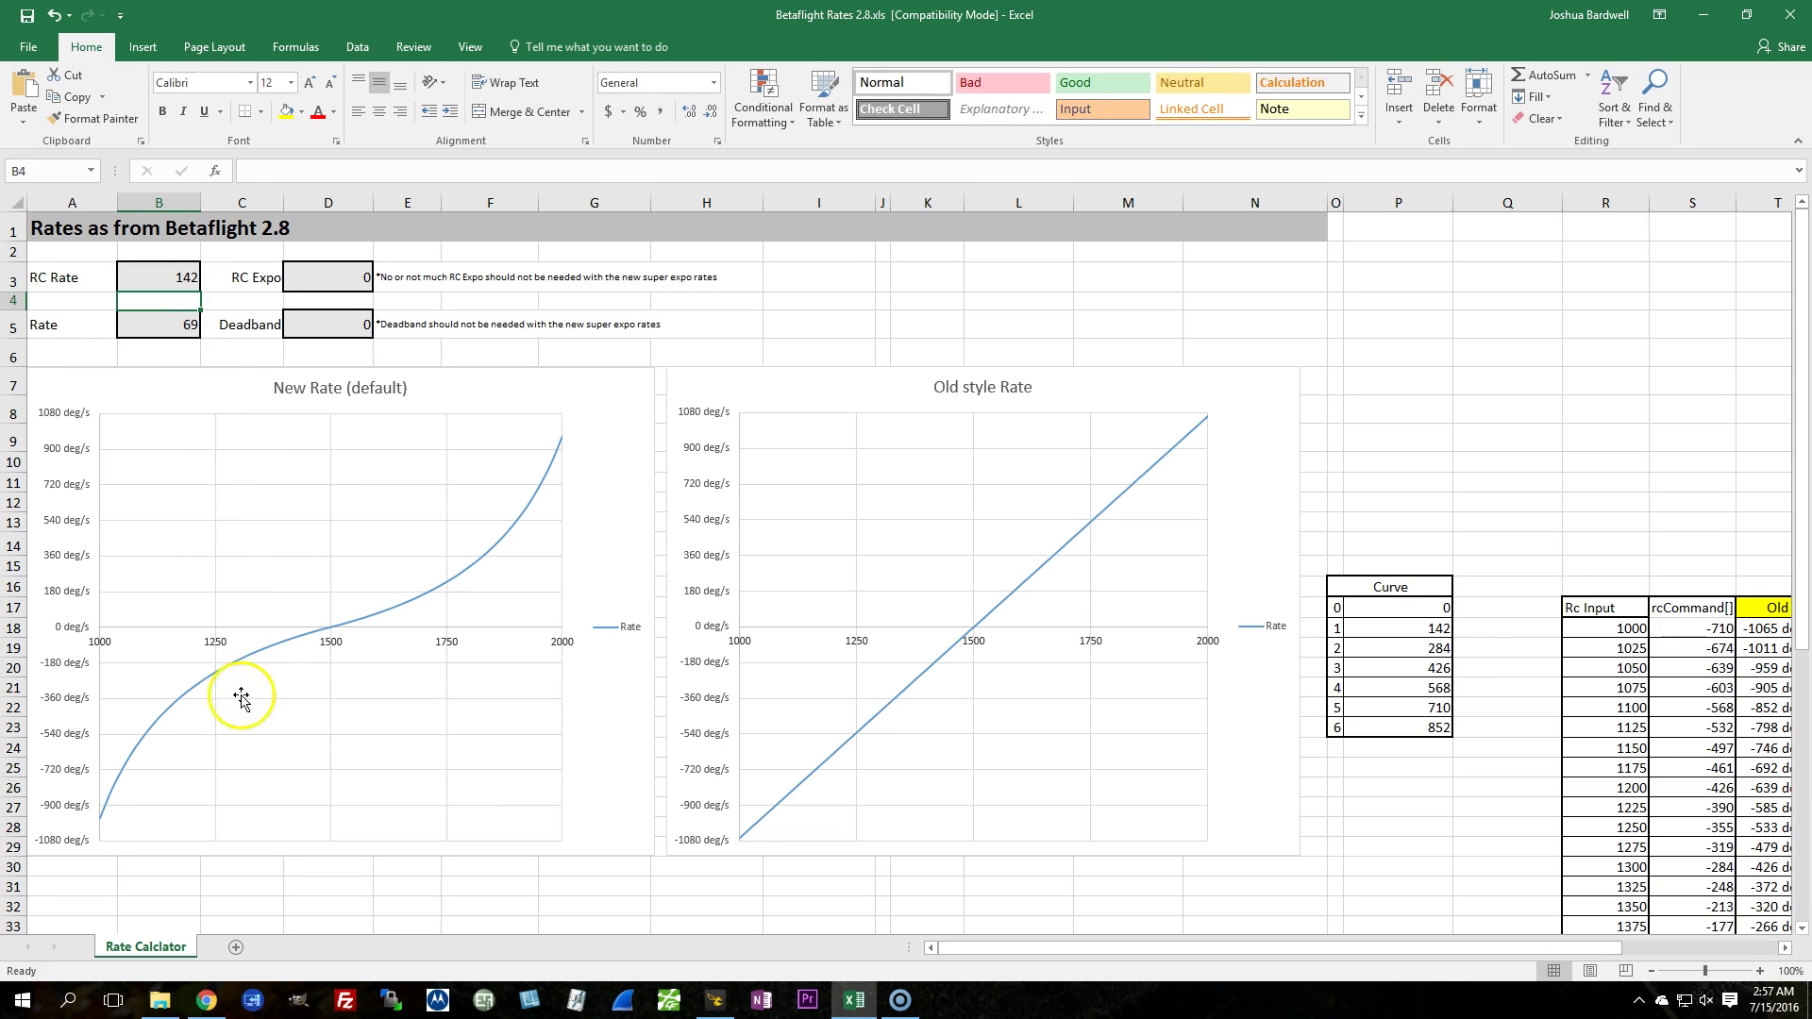
key(Up)
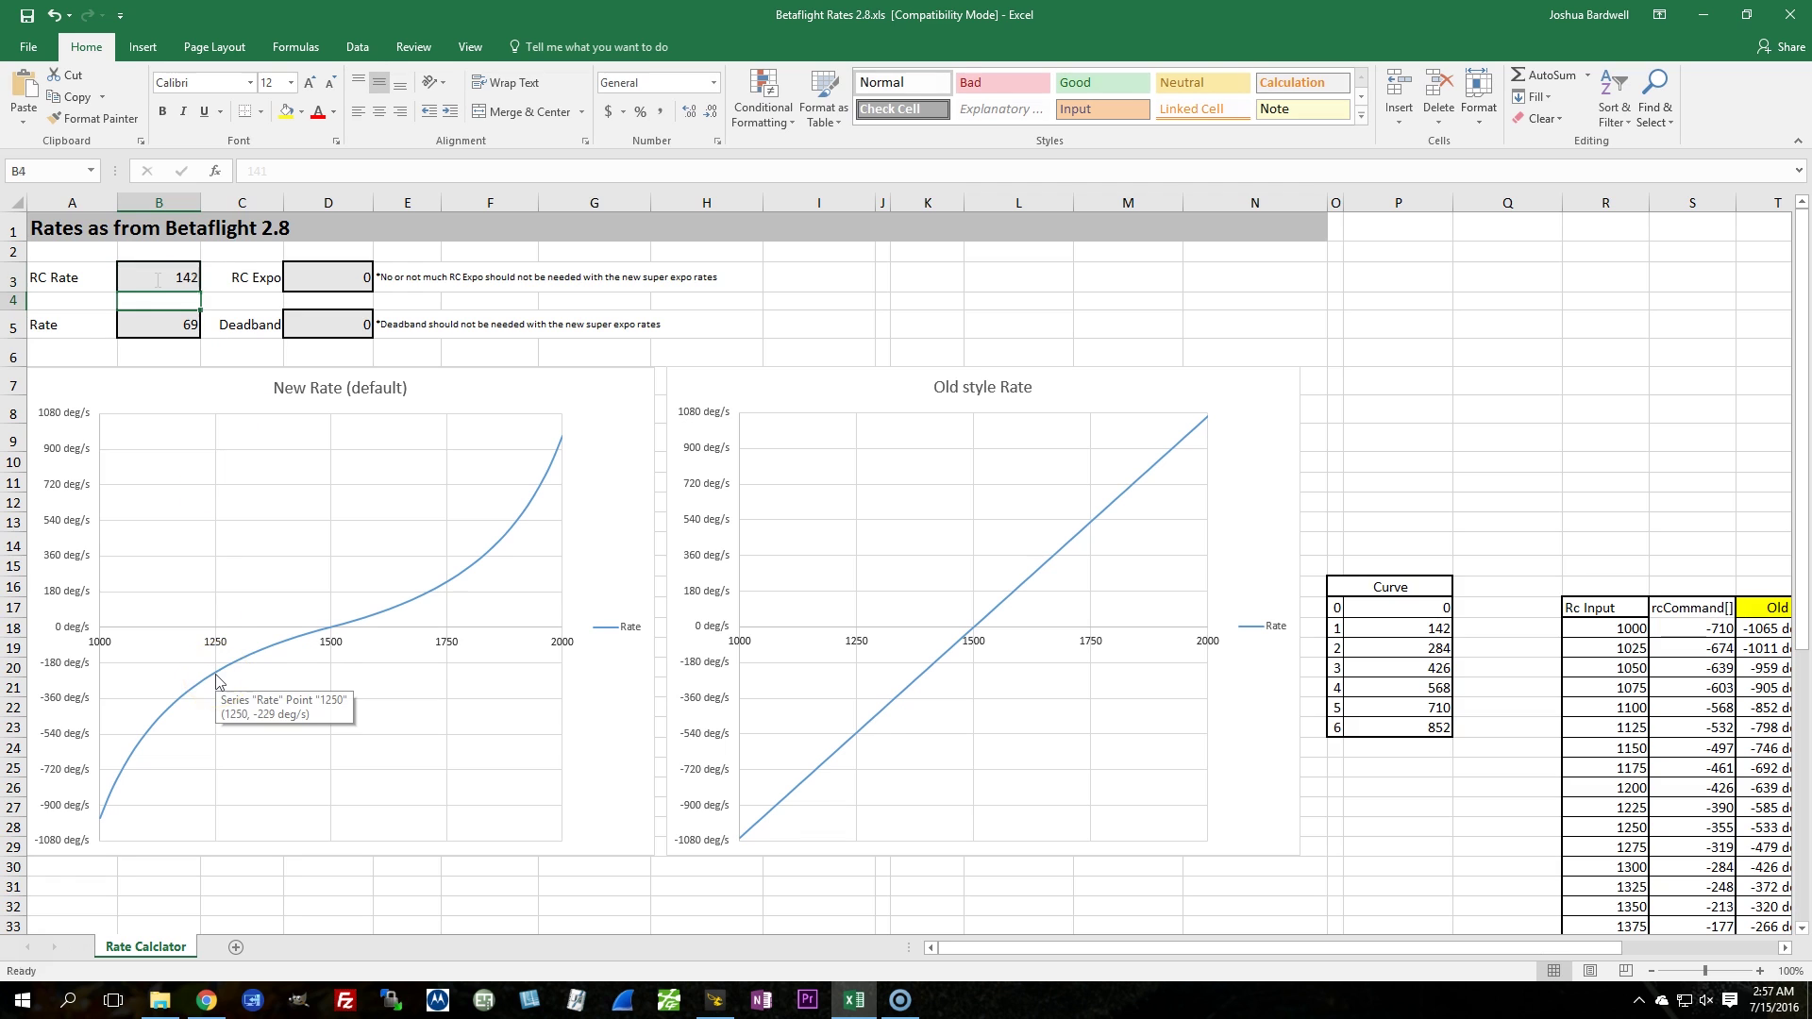
text(141)
key(Return)
mouse_move(215, 680)
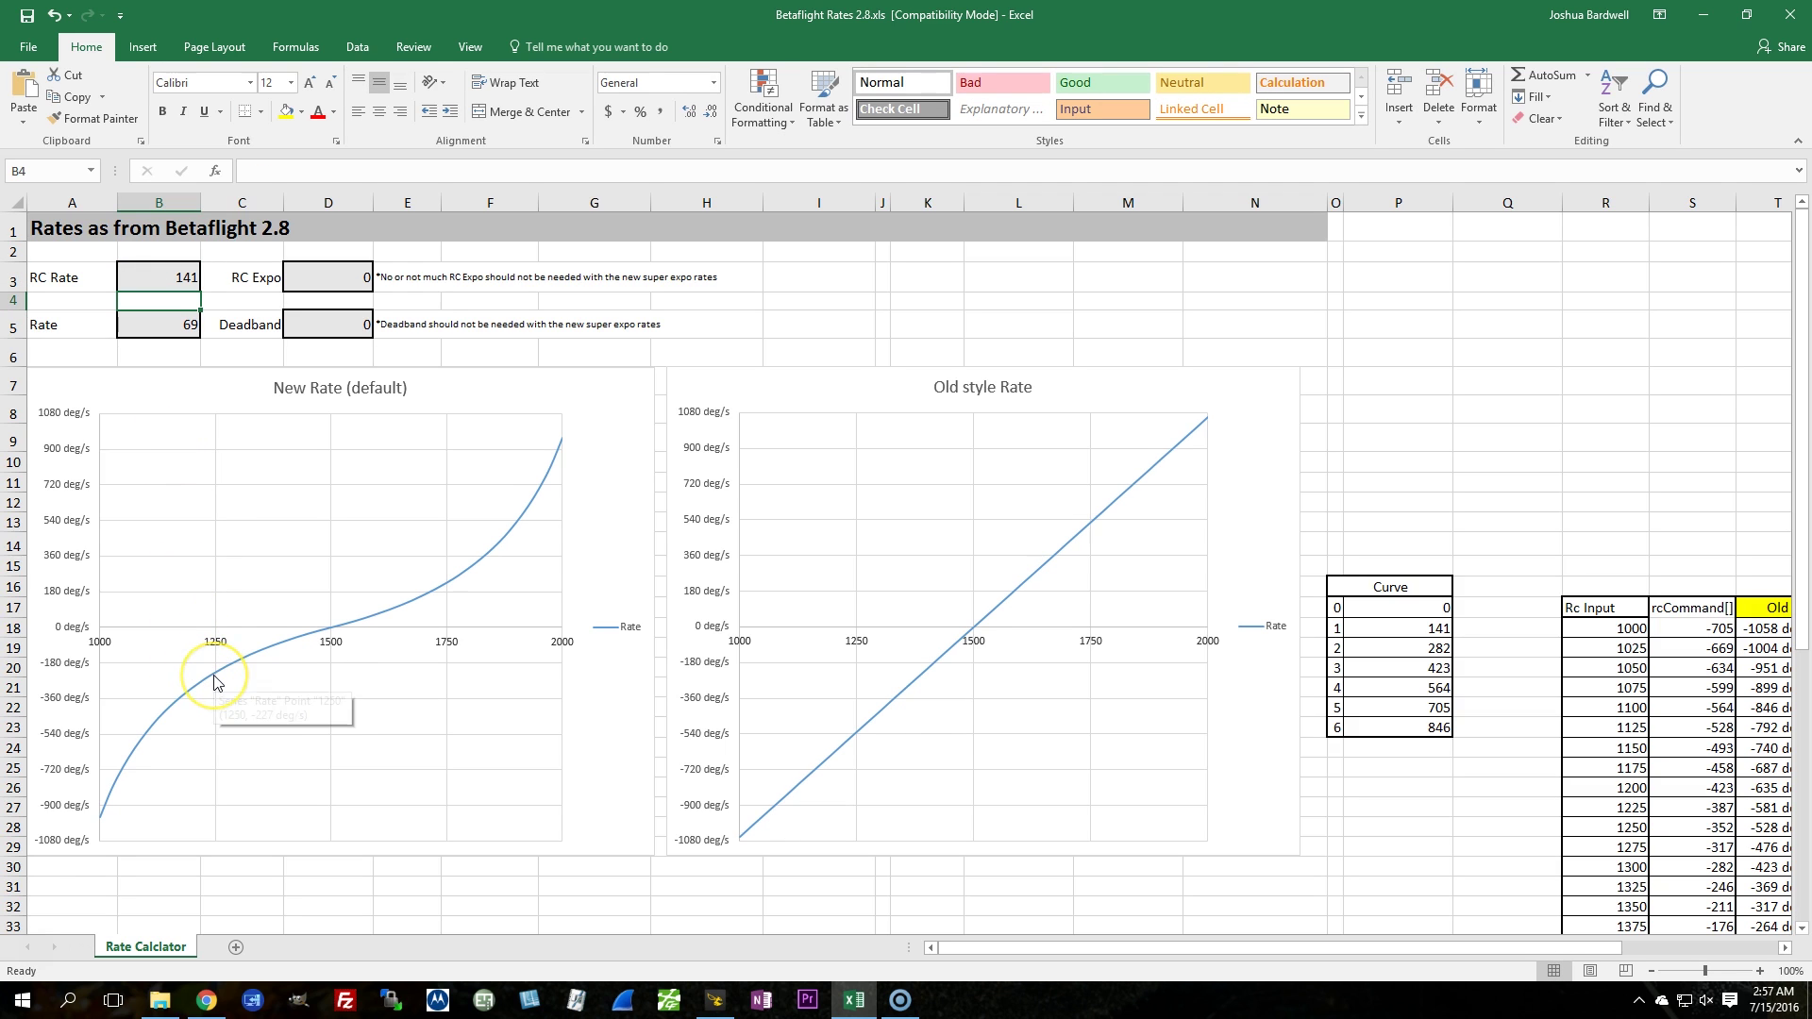
click(153, 276)
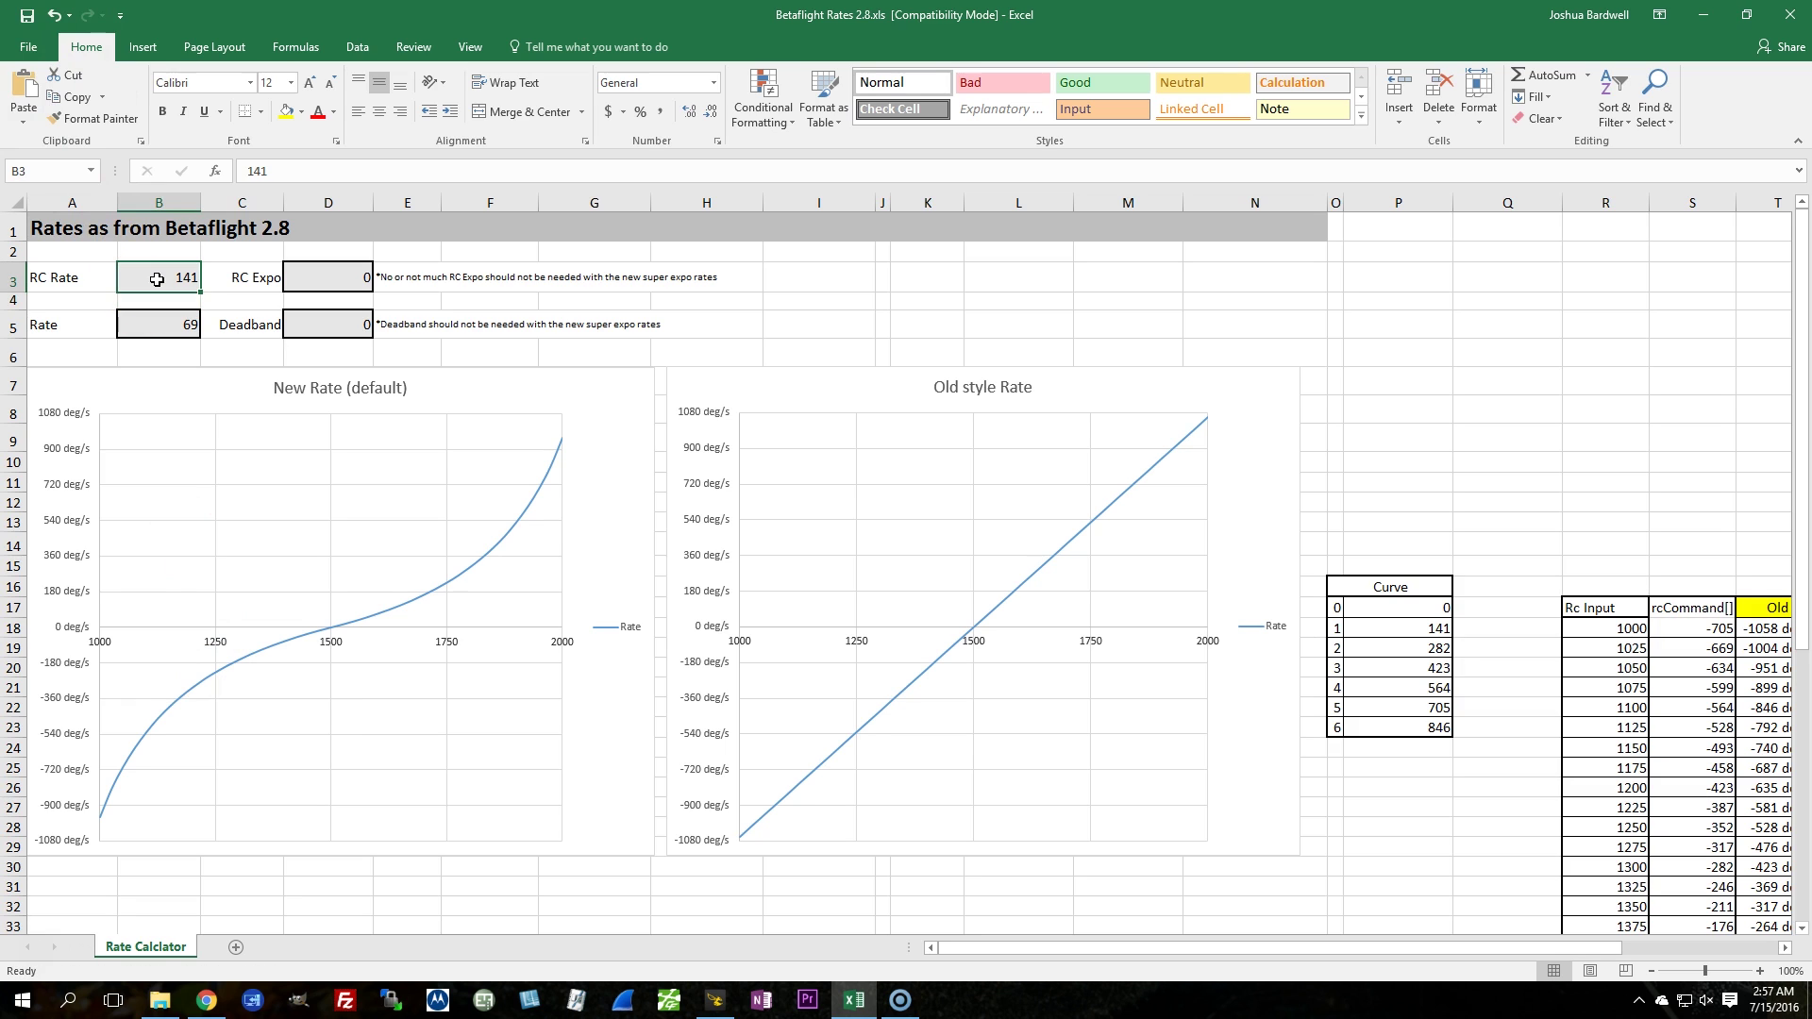
text(139)
key(Return)
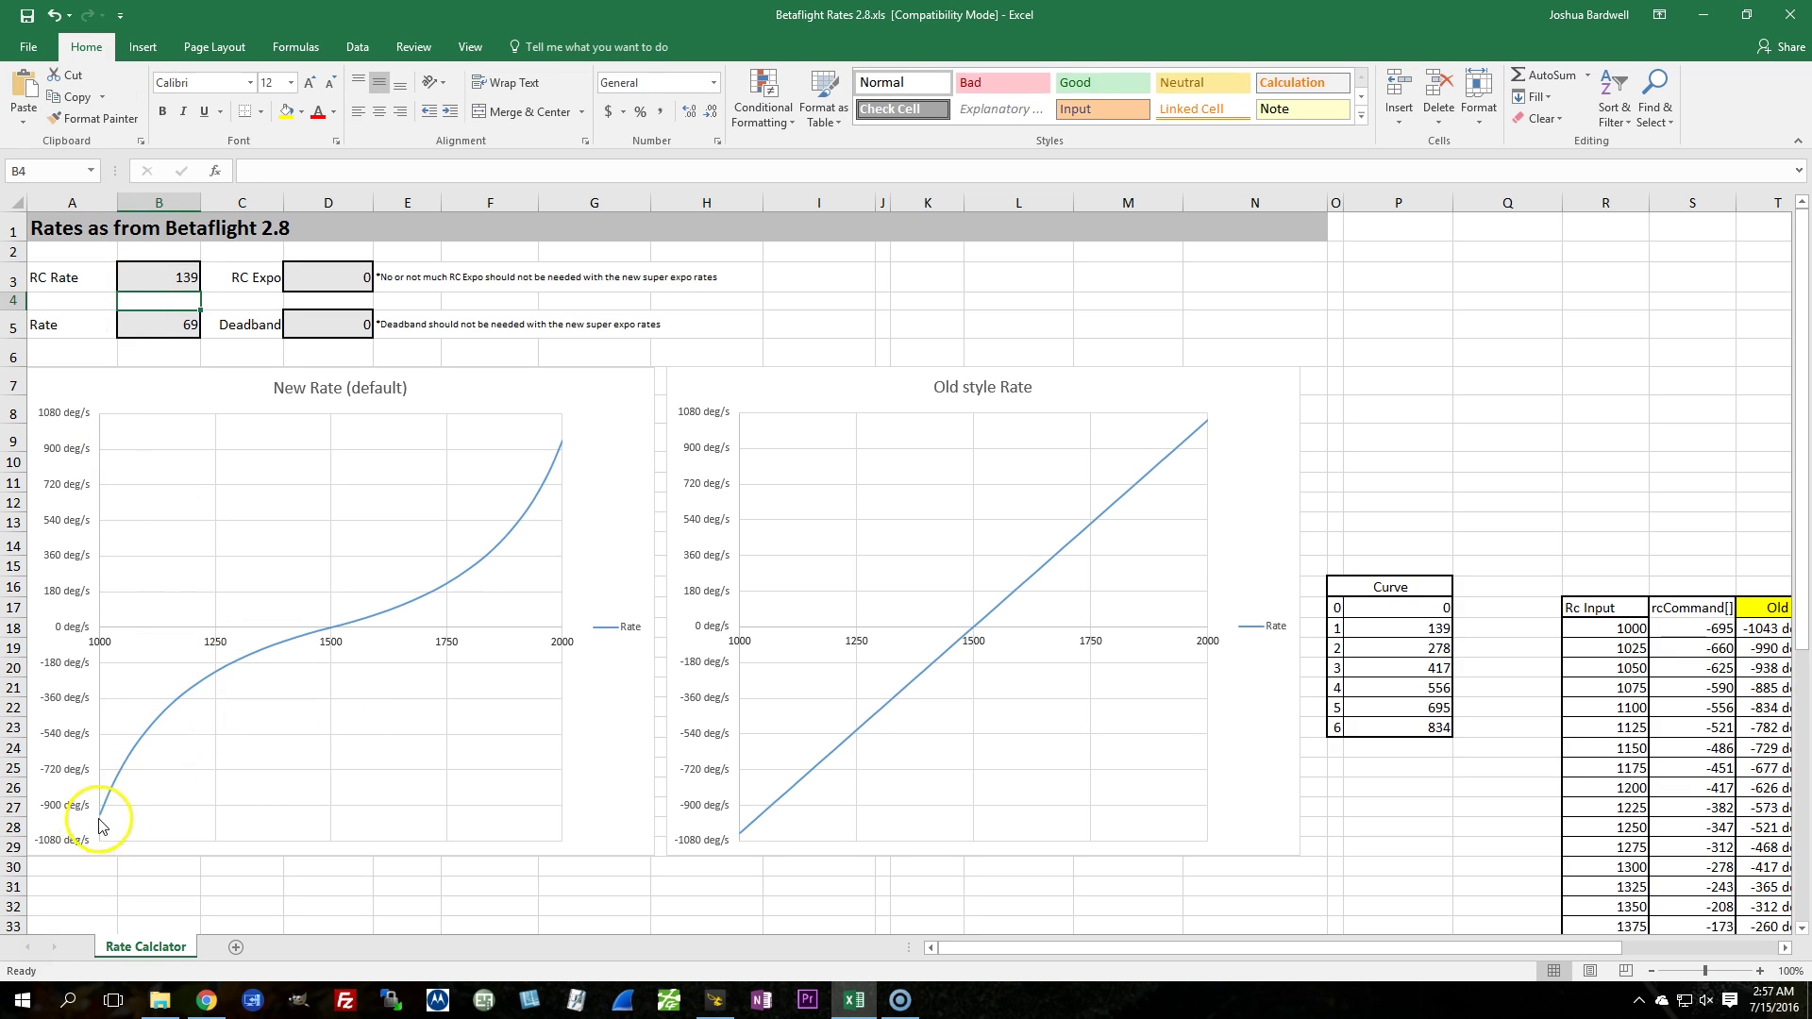
- Set the Rate in B5 to 70 and check the New Rate curve at input 1250
mouse_move(103, 817)
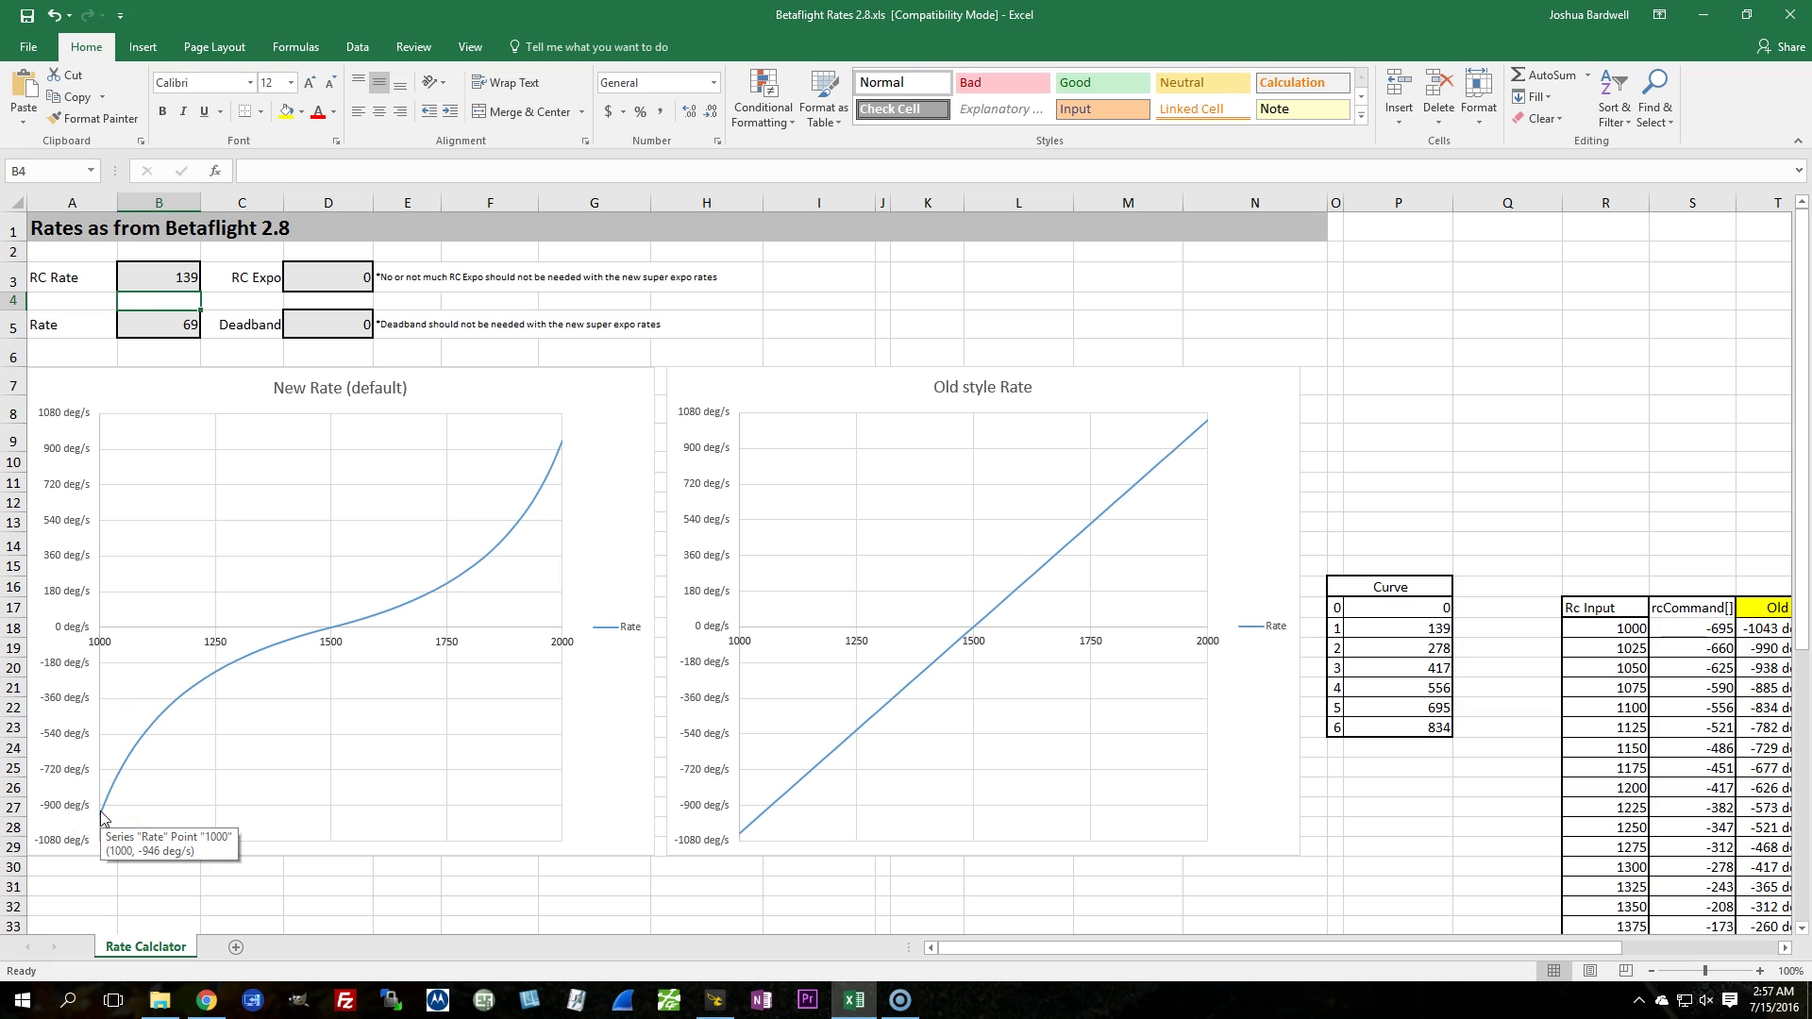
click(143, 328)
text(70)
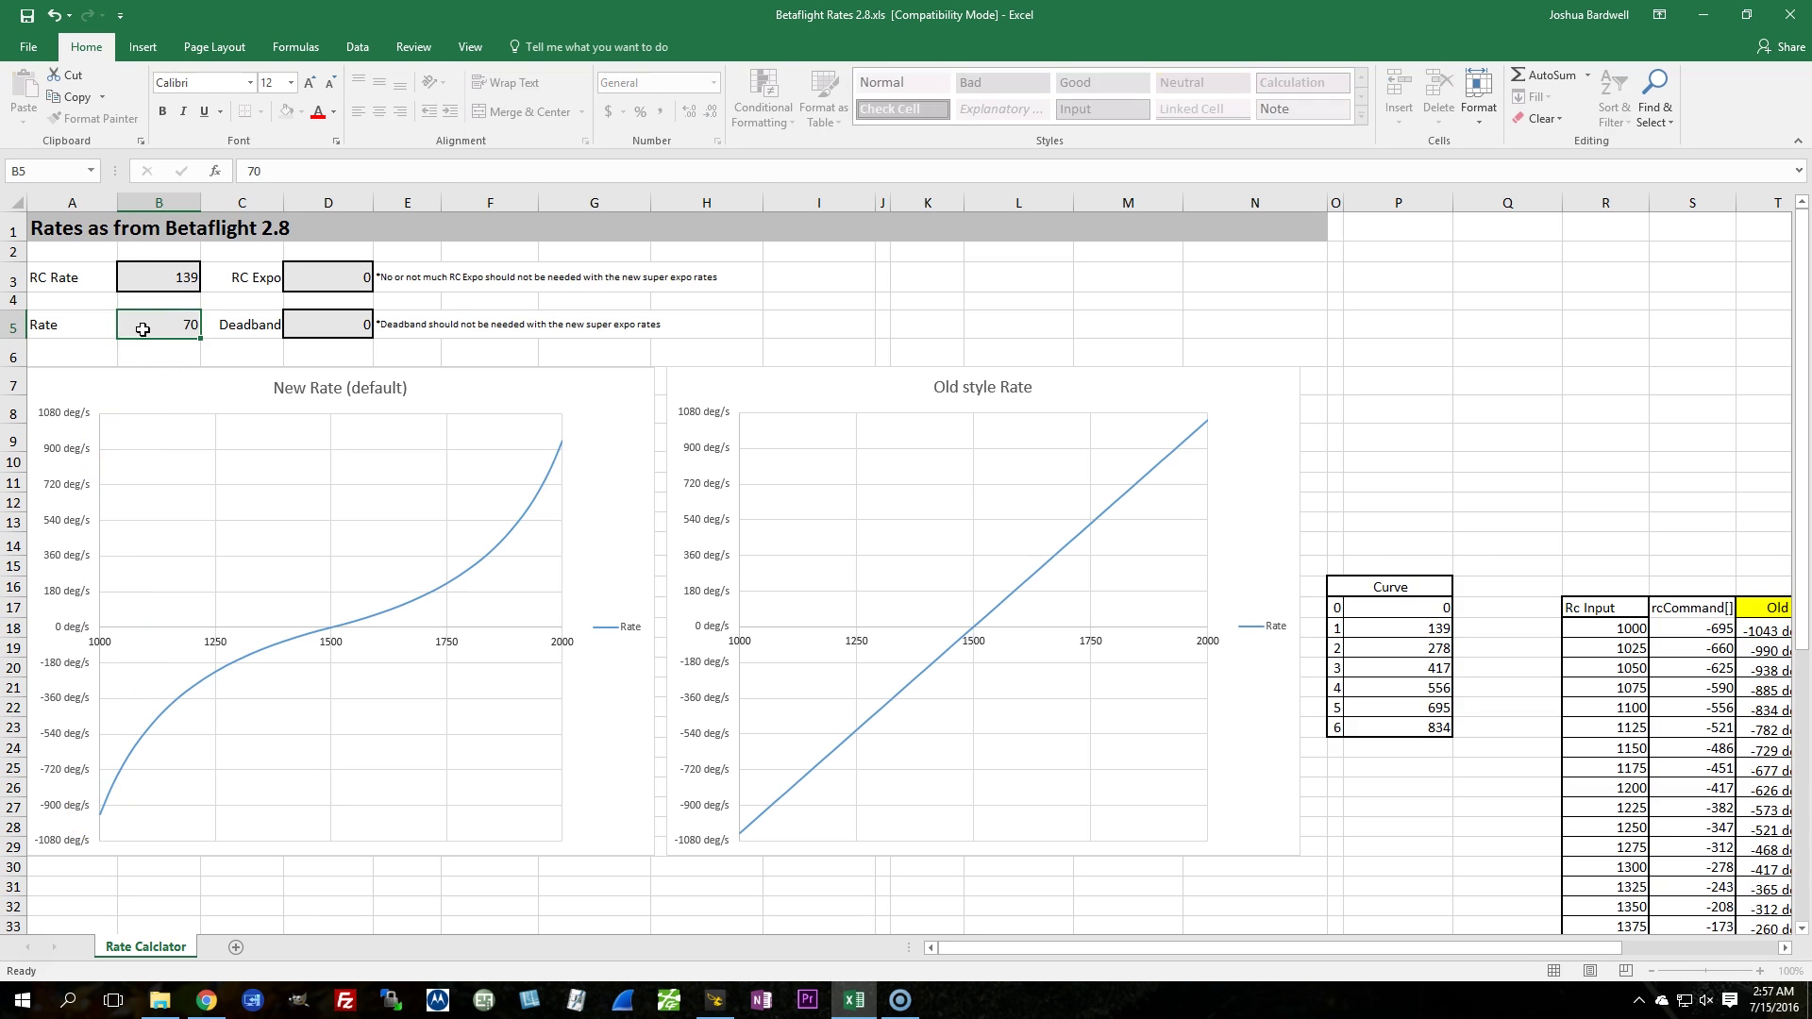
key(Return)
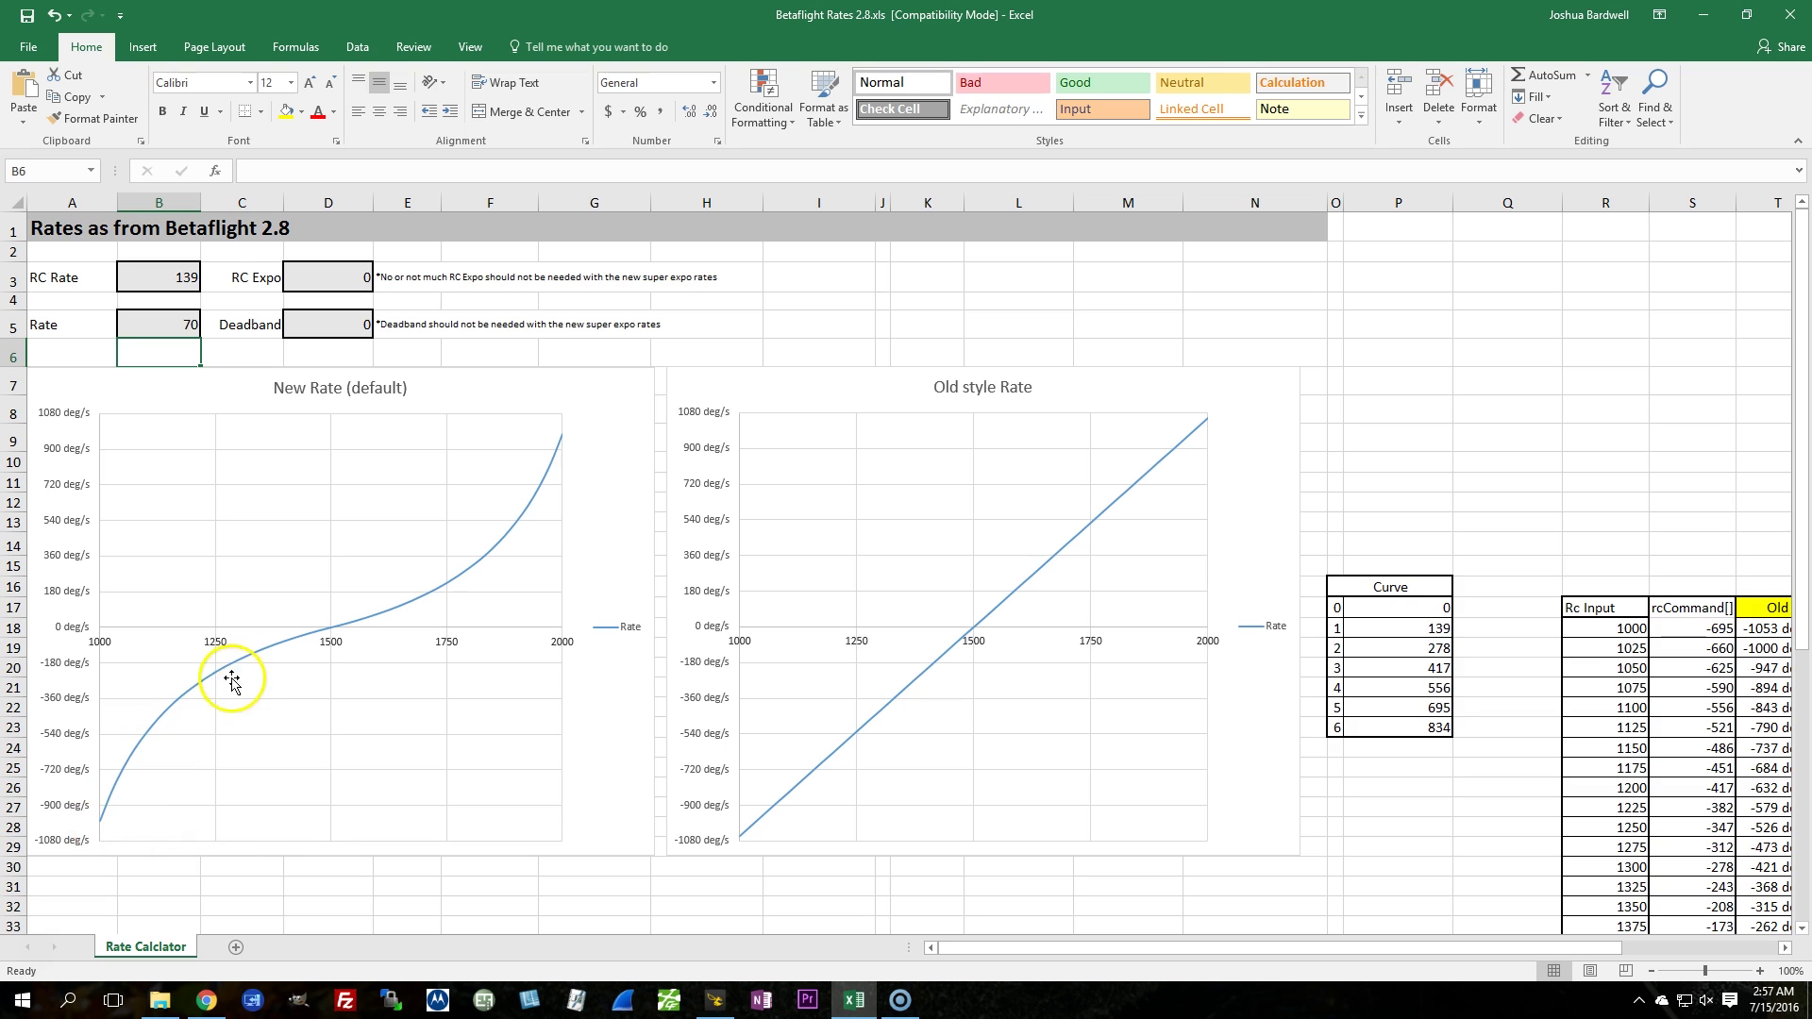
mouse_move(221, 676)
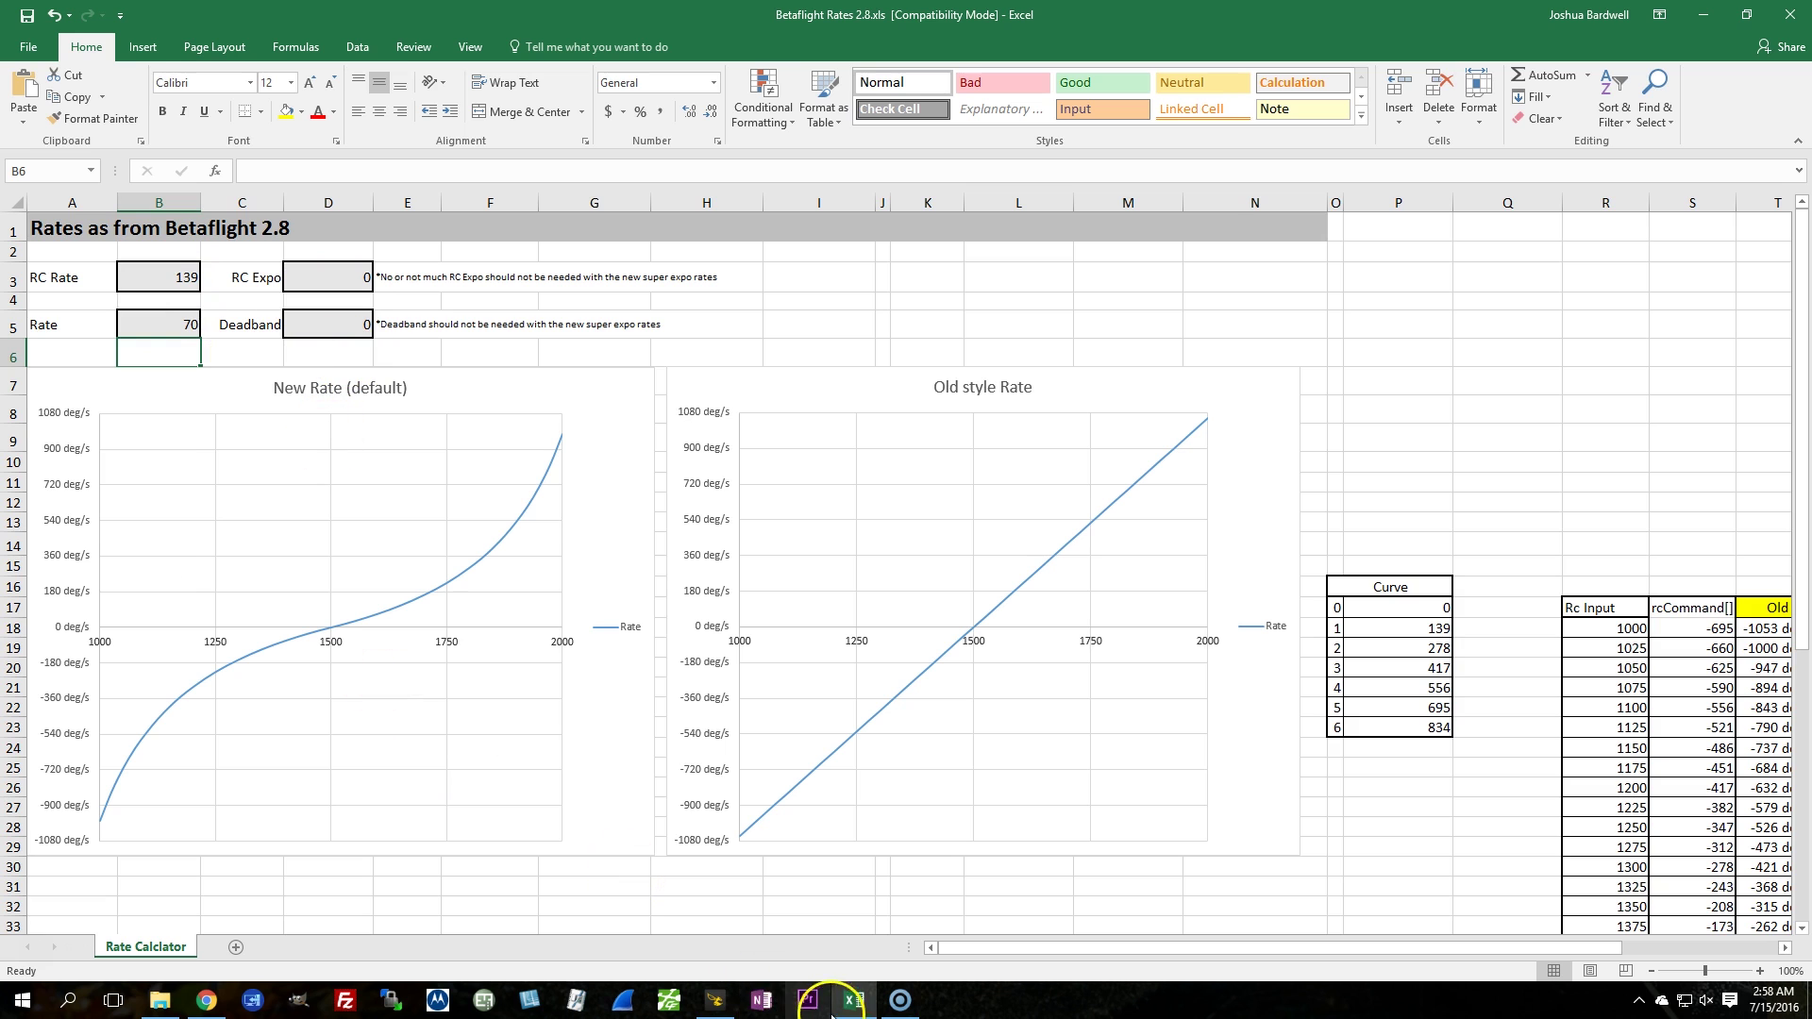
- In Betaflight Configurator, enable SuperExpo Rates and save the setting
click(713, 1002)
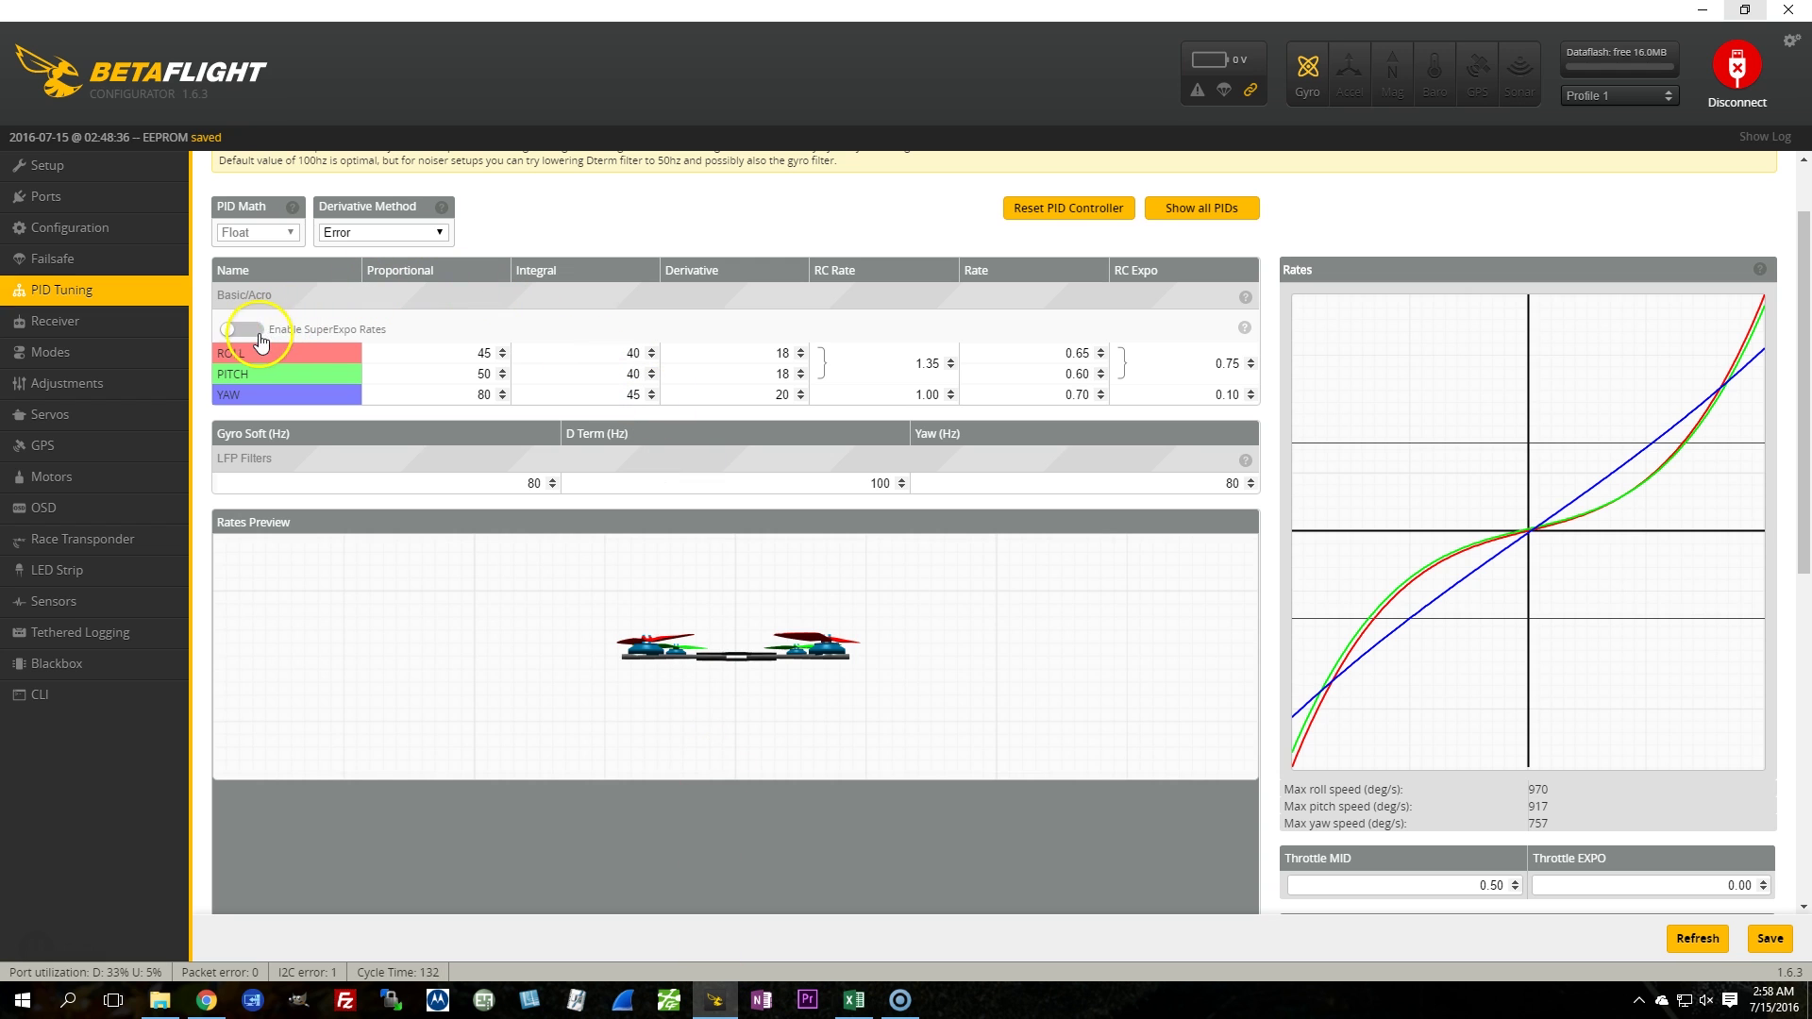
click(248, 332)
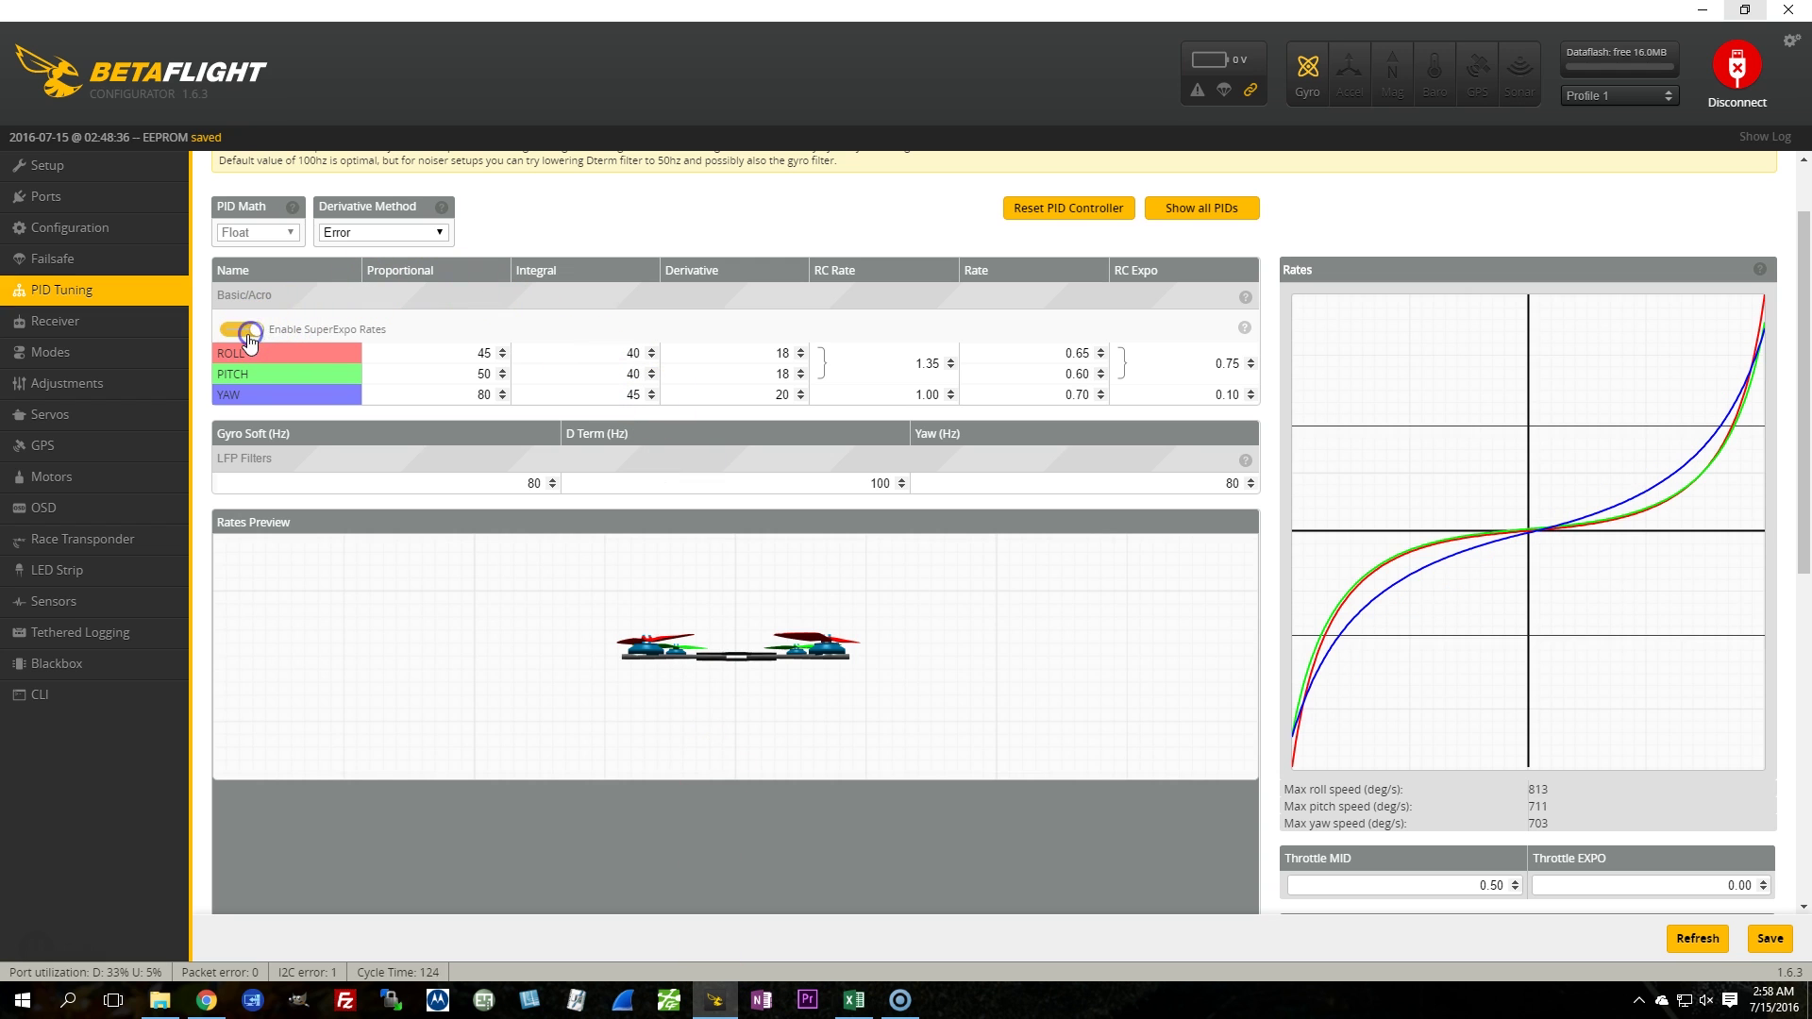
click(1766, 940)
- Raise roll/pitch RC Rate to 1.39 and roll and pitch Rates to 0.70, then select RC Expo
click(949, 361)
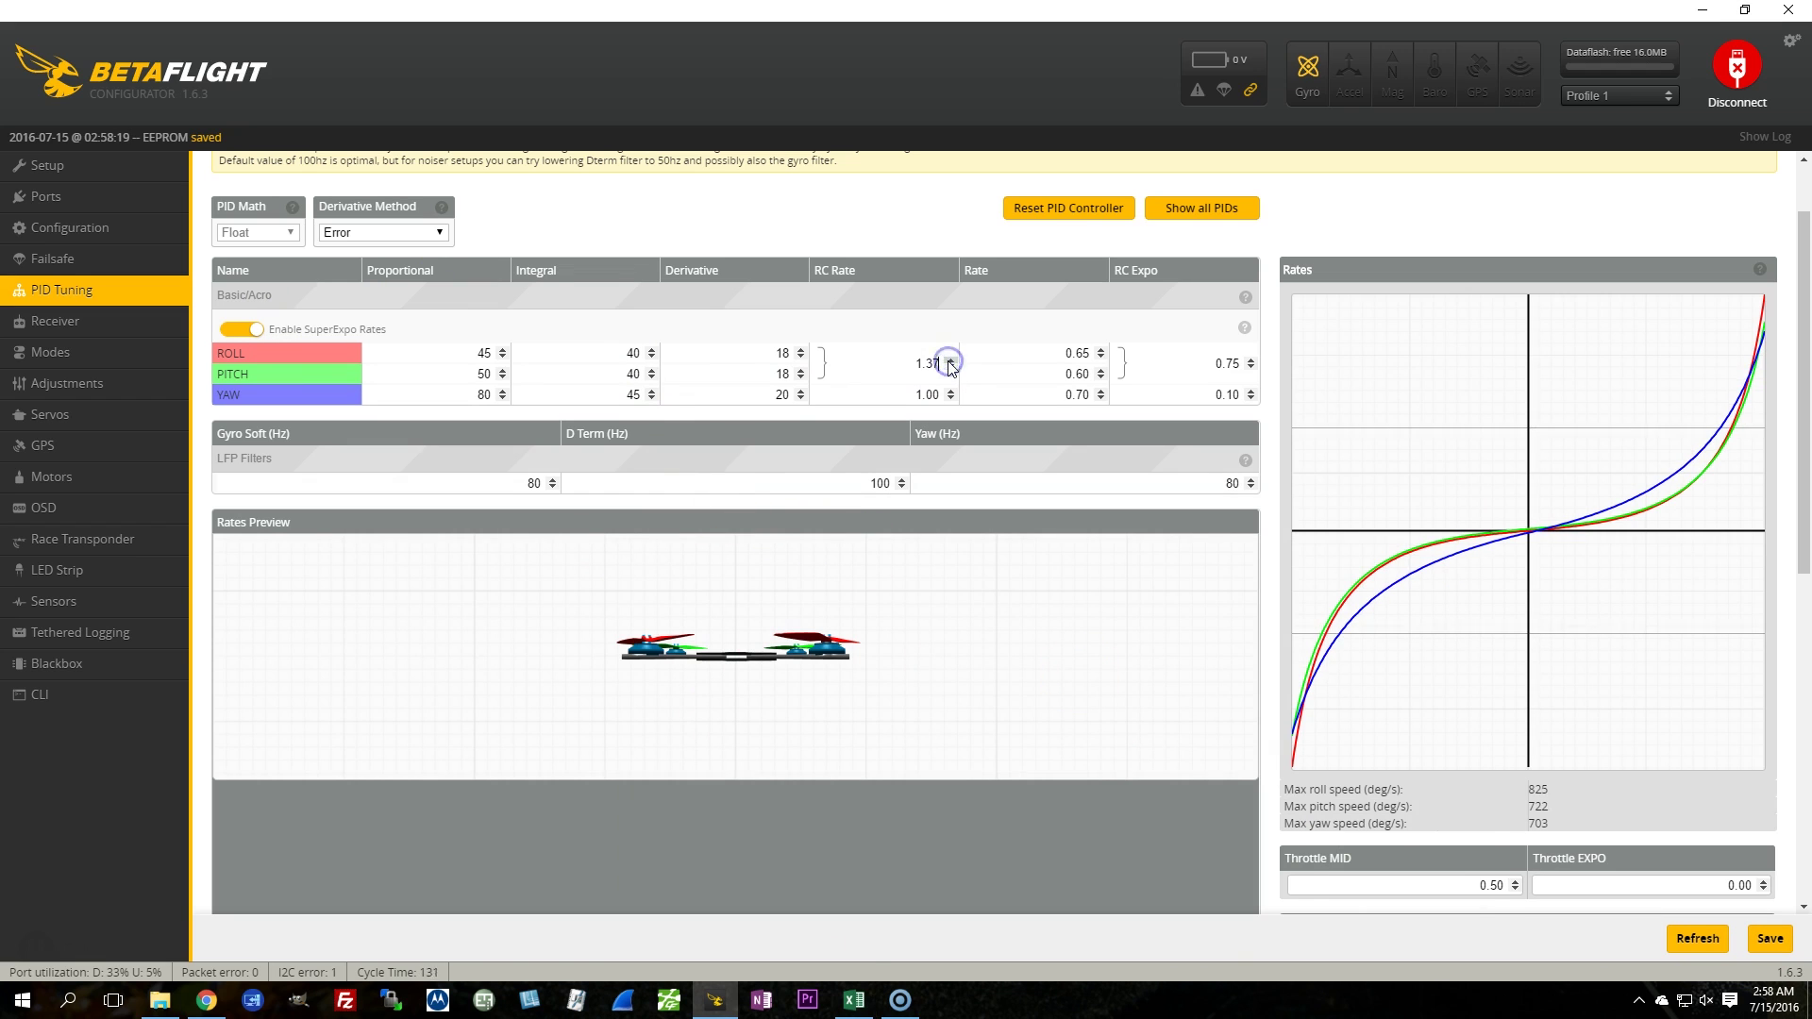
click(949, 361)
click(949, 361)
click(949, 361)
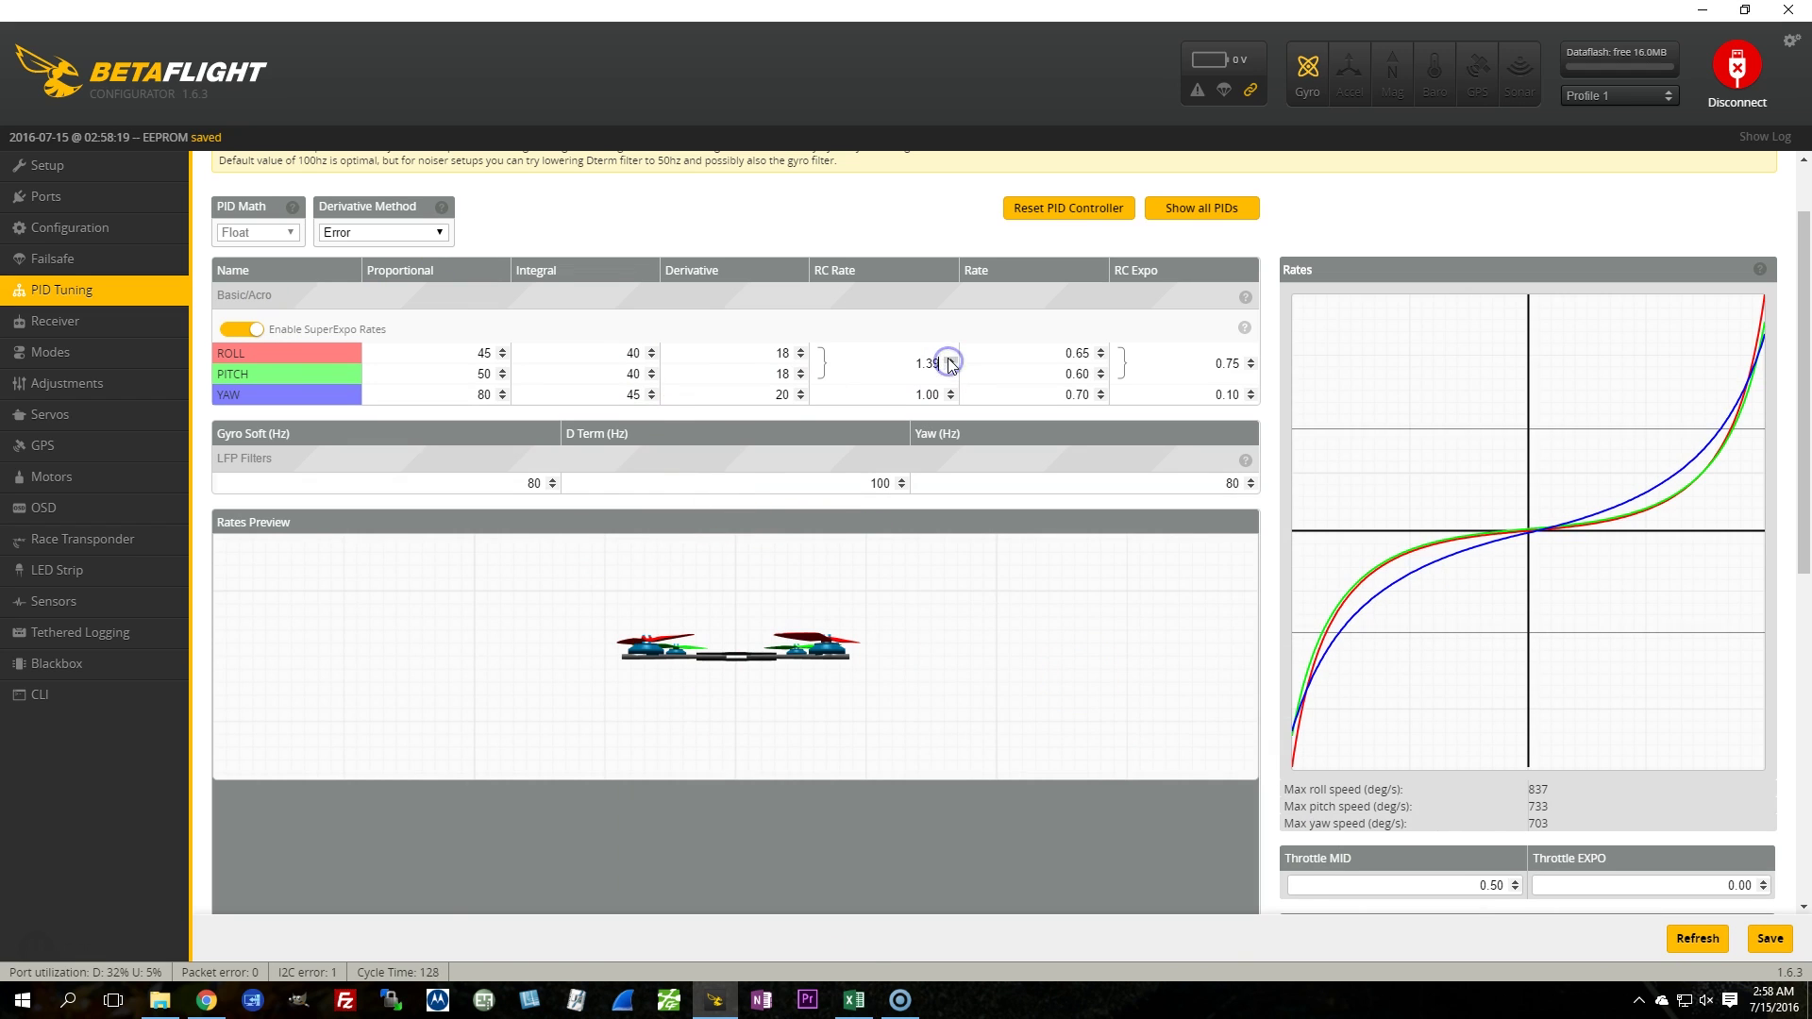
click(1098, 349)
click(1098, 350)
click(1099, 350)
click(1098, 349)
click(1098, 349)
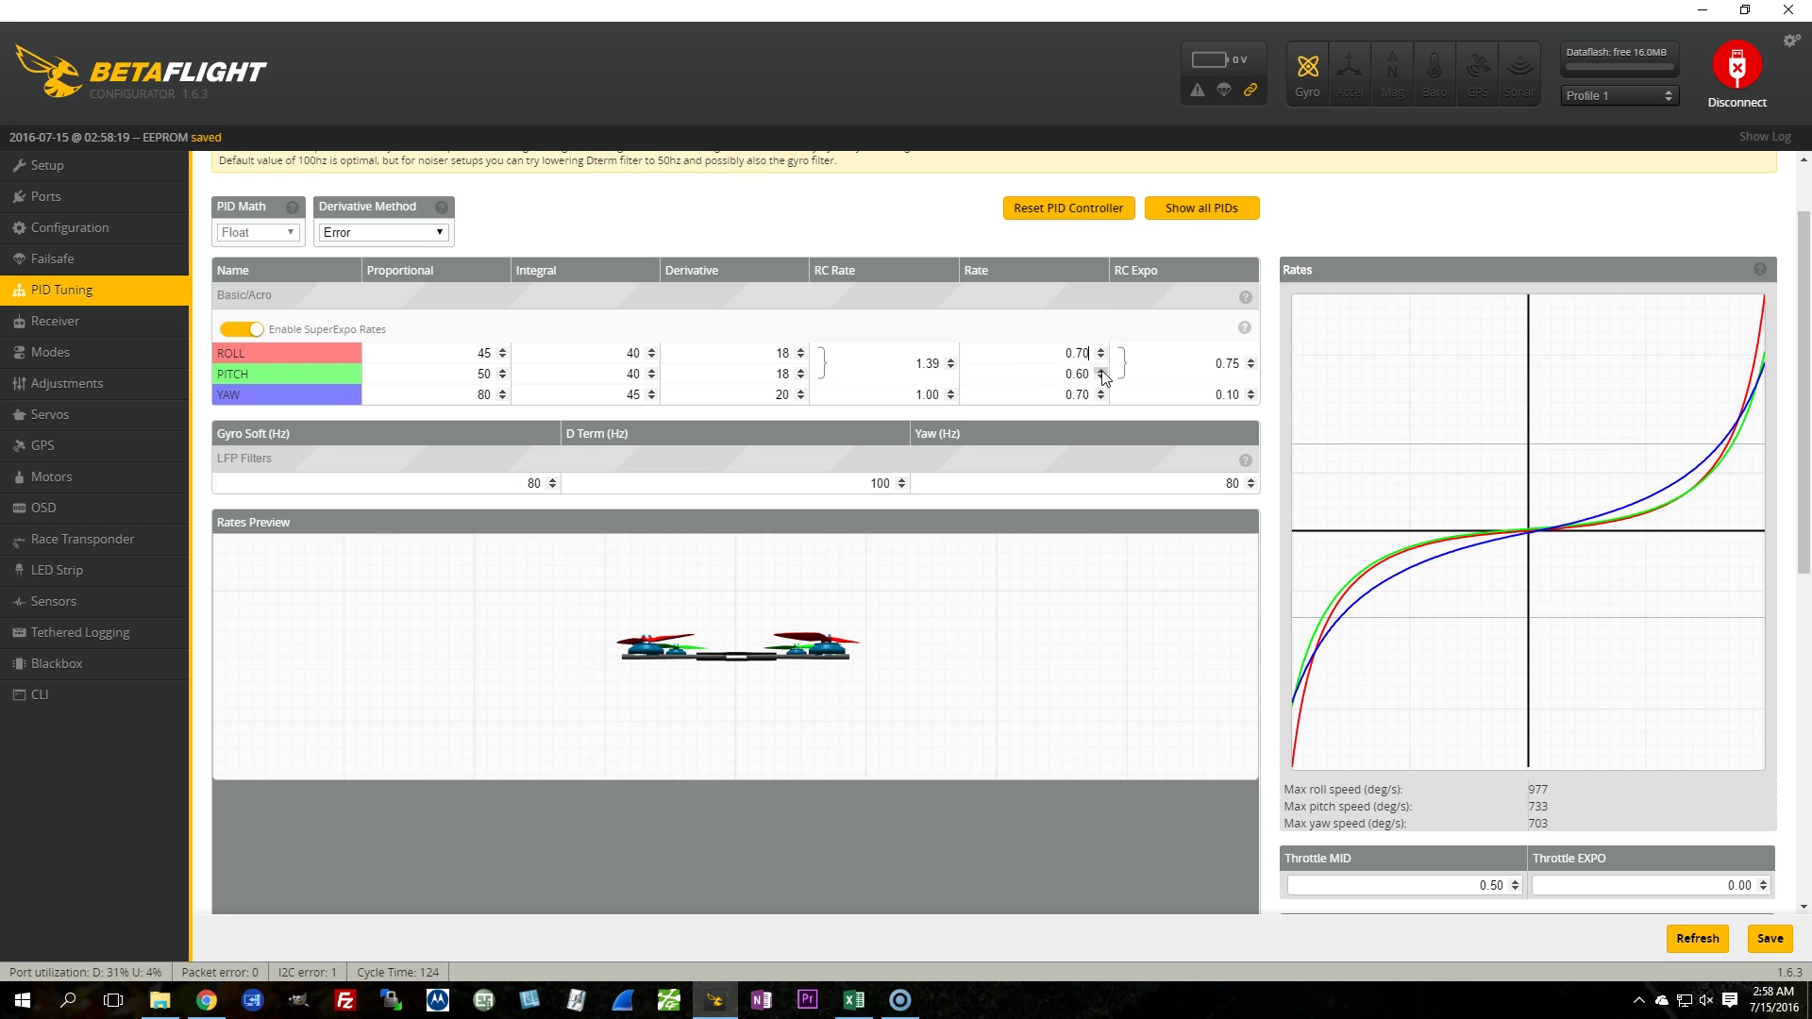
click(1101, 370)
click(1100, 370)
click(1101, 371)
click(1101, 370)
click(1100, 371)
click(1100, 371)
click(1100, 371)
click(1100, 371)
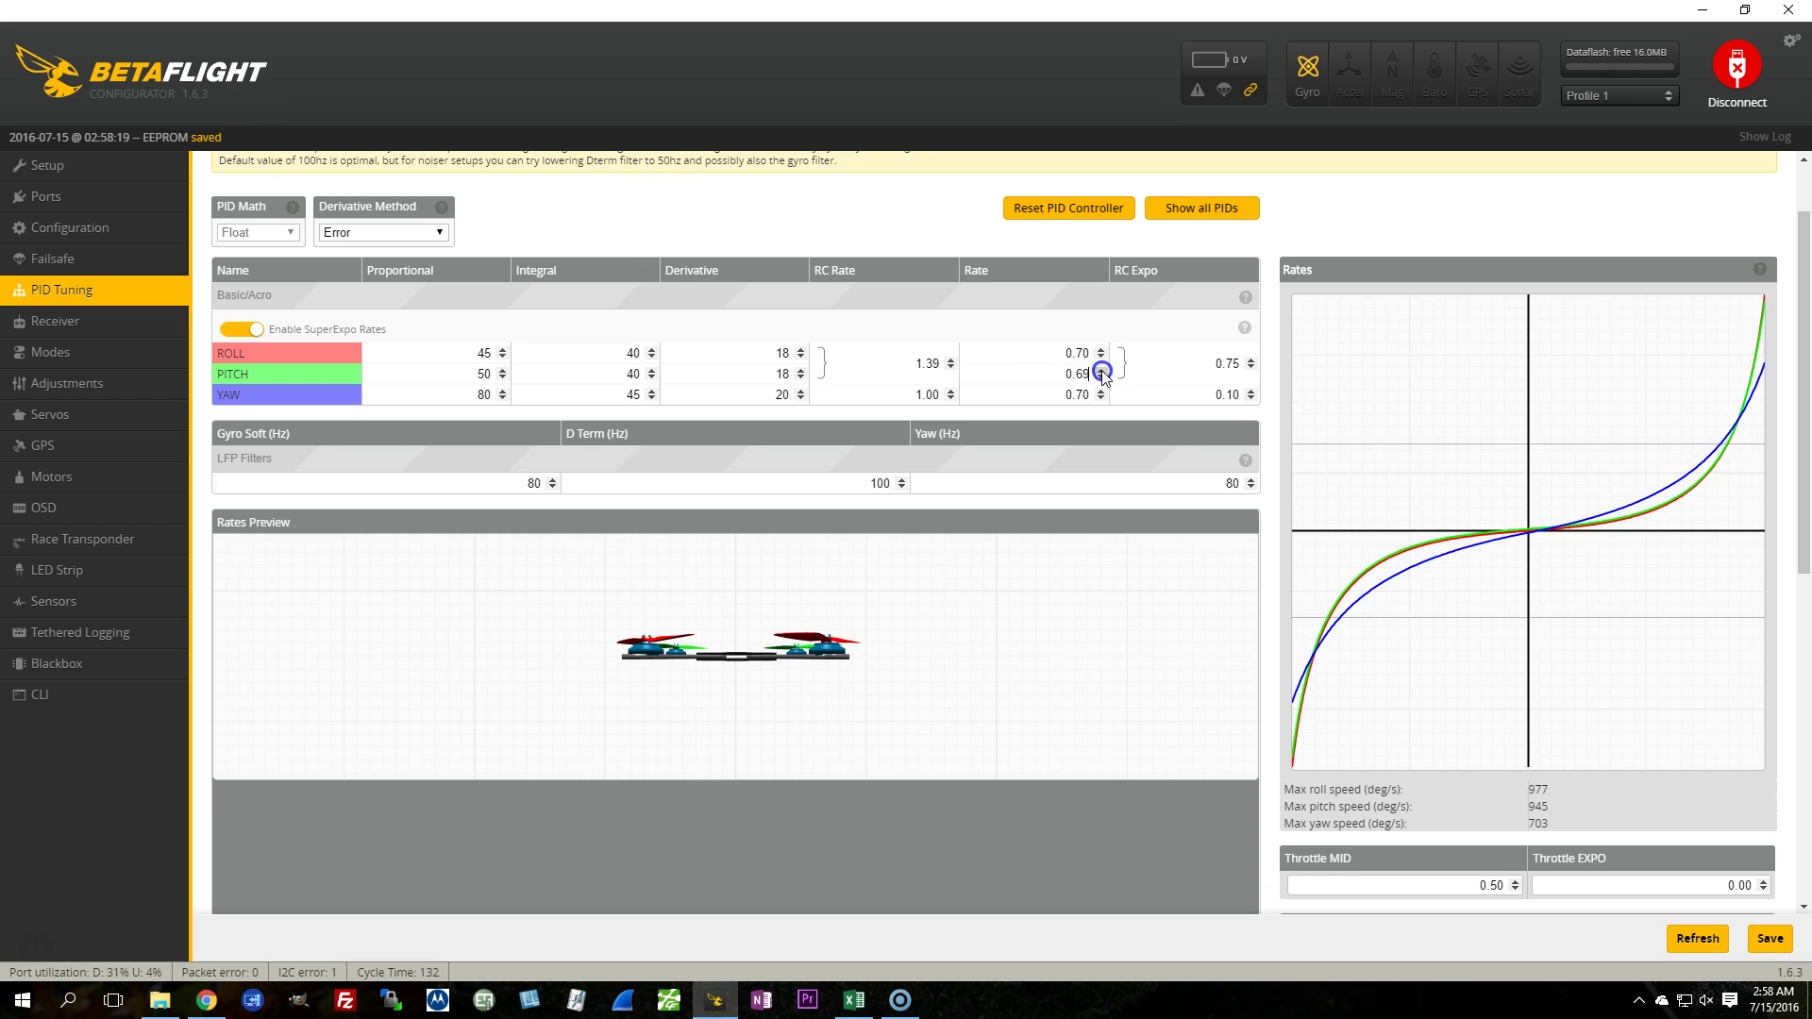
click(1100, 371)
click(1100, 371)
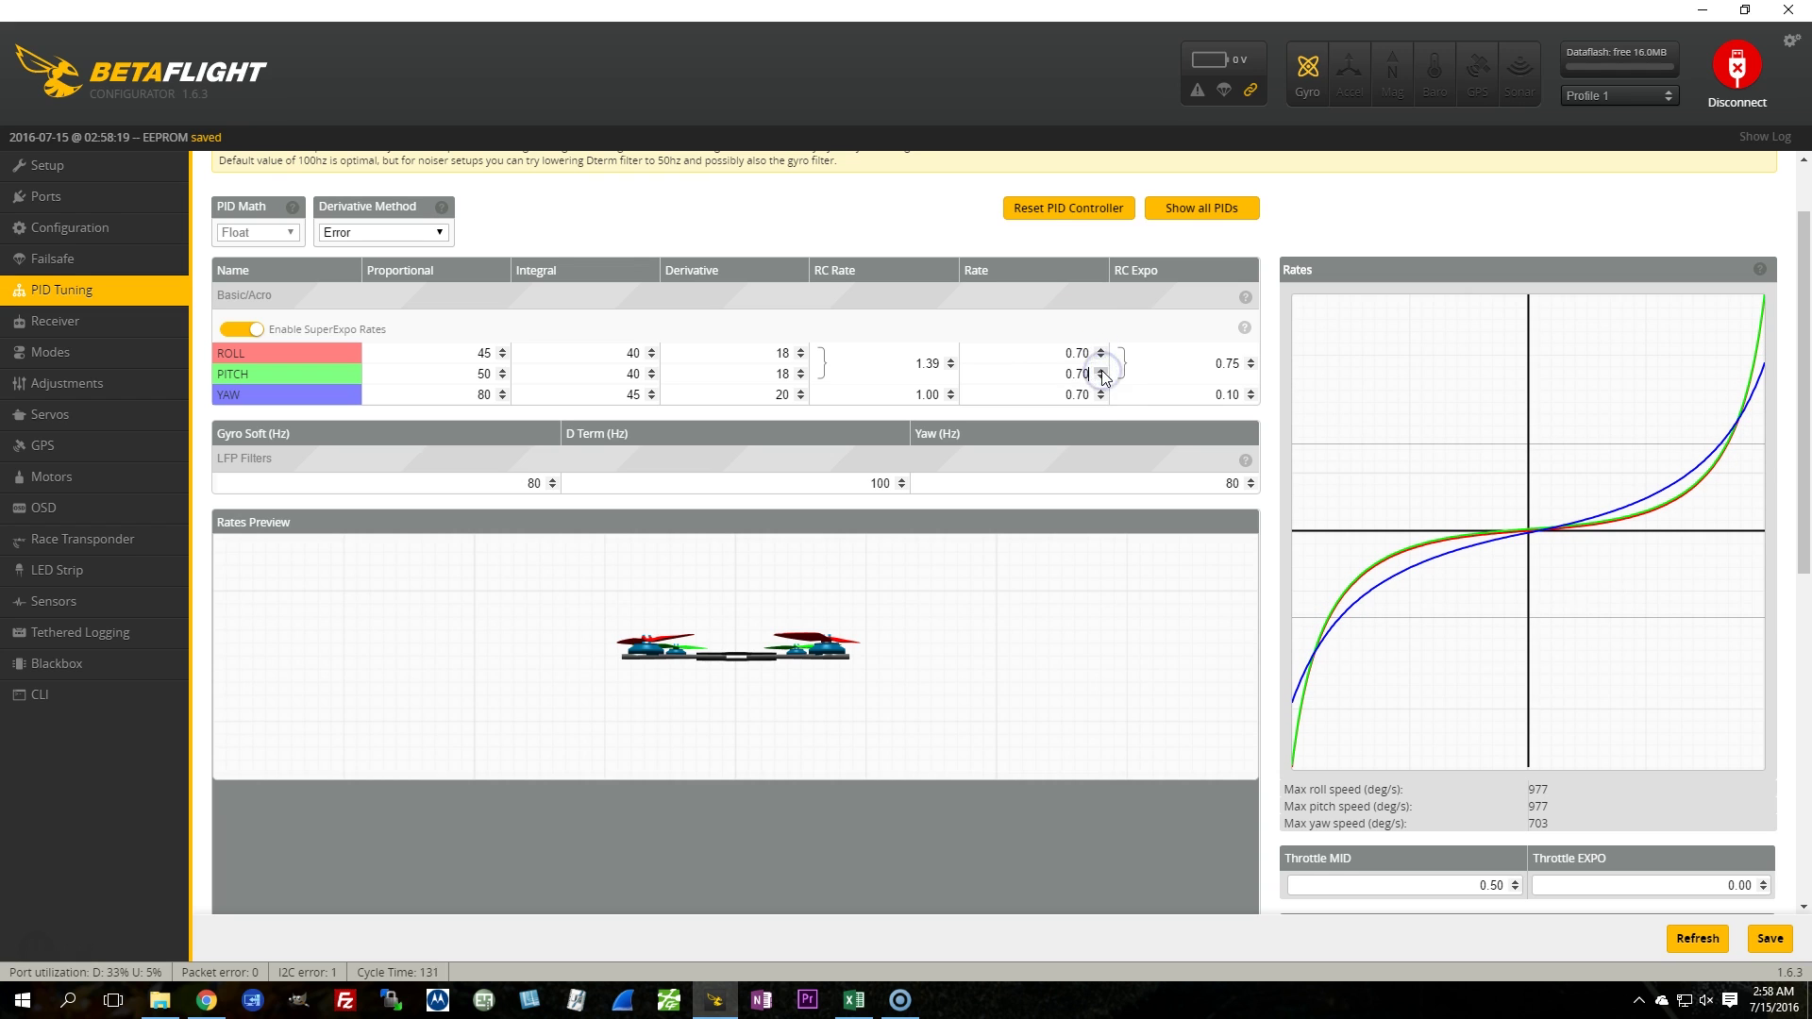
double_click(1222, 363)
- Set RC Expo to 0 and save the new rates to the flight controller
text(0)
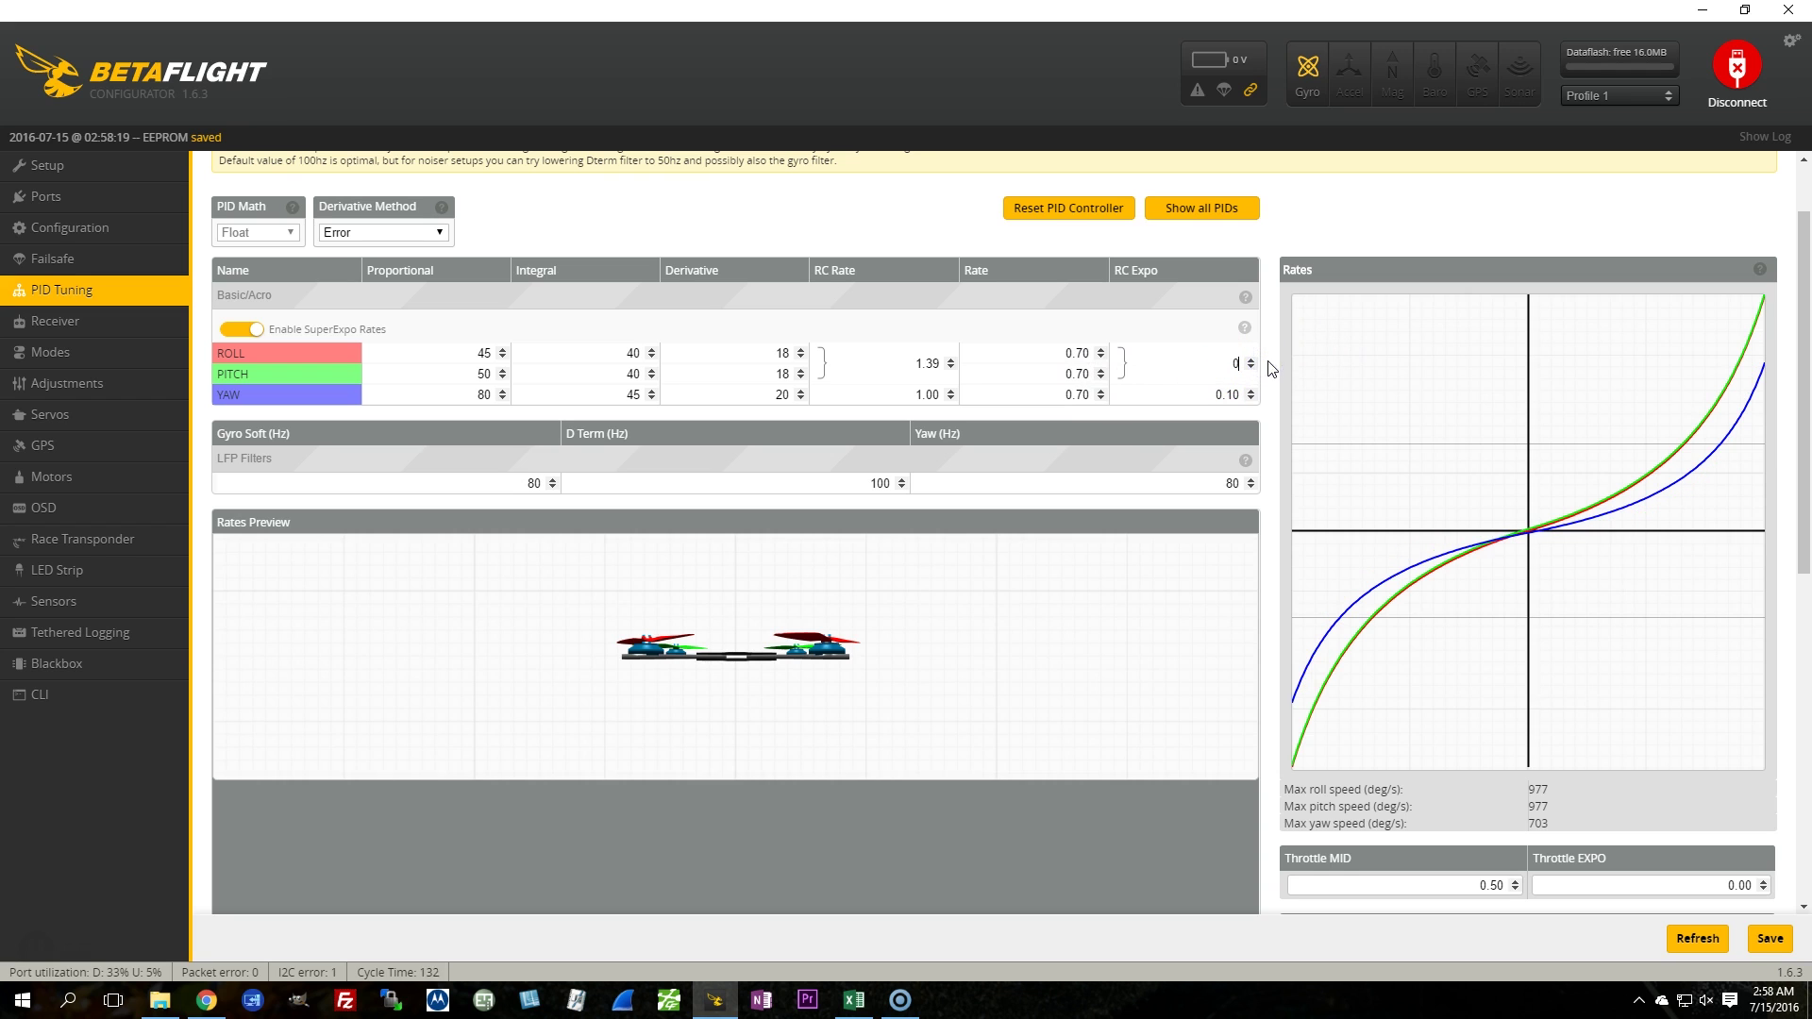
click(1768, 941)
key(alt+Tab)
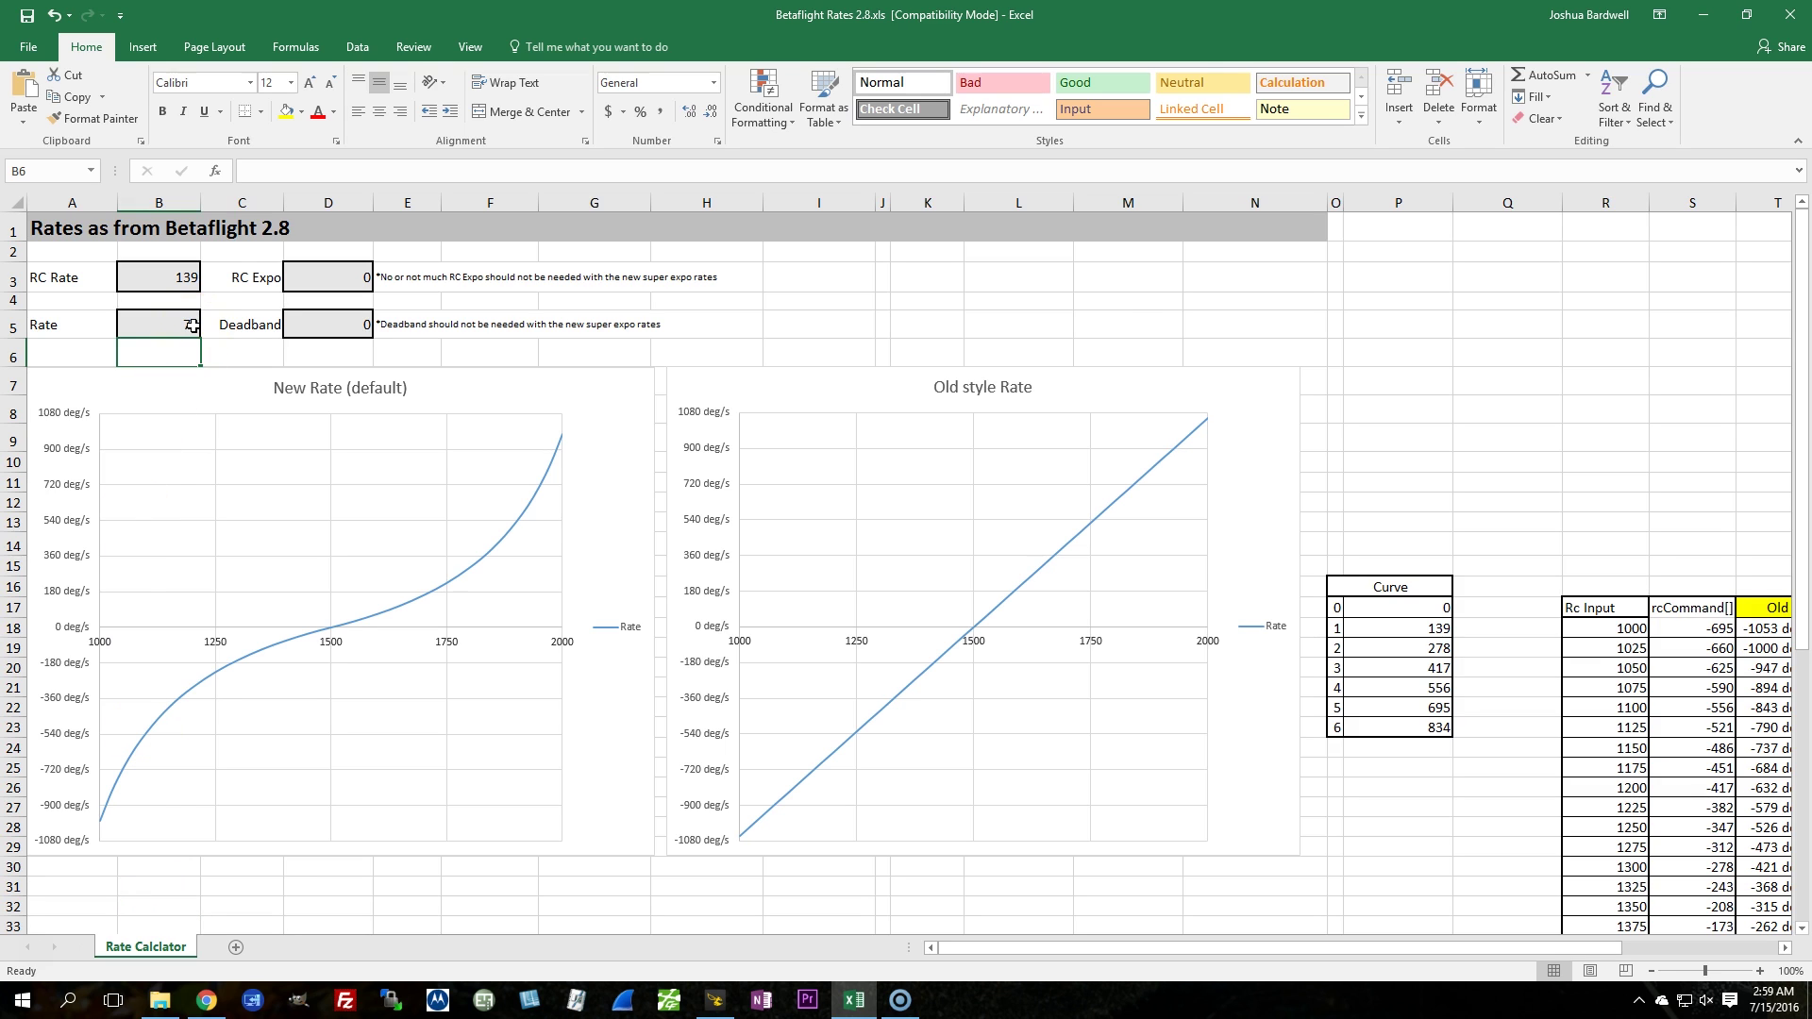
mouse_move(560, 451)
click(719, 1008)
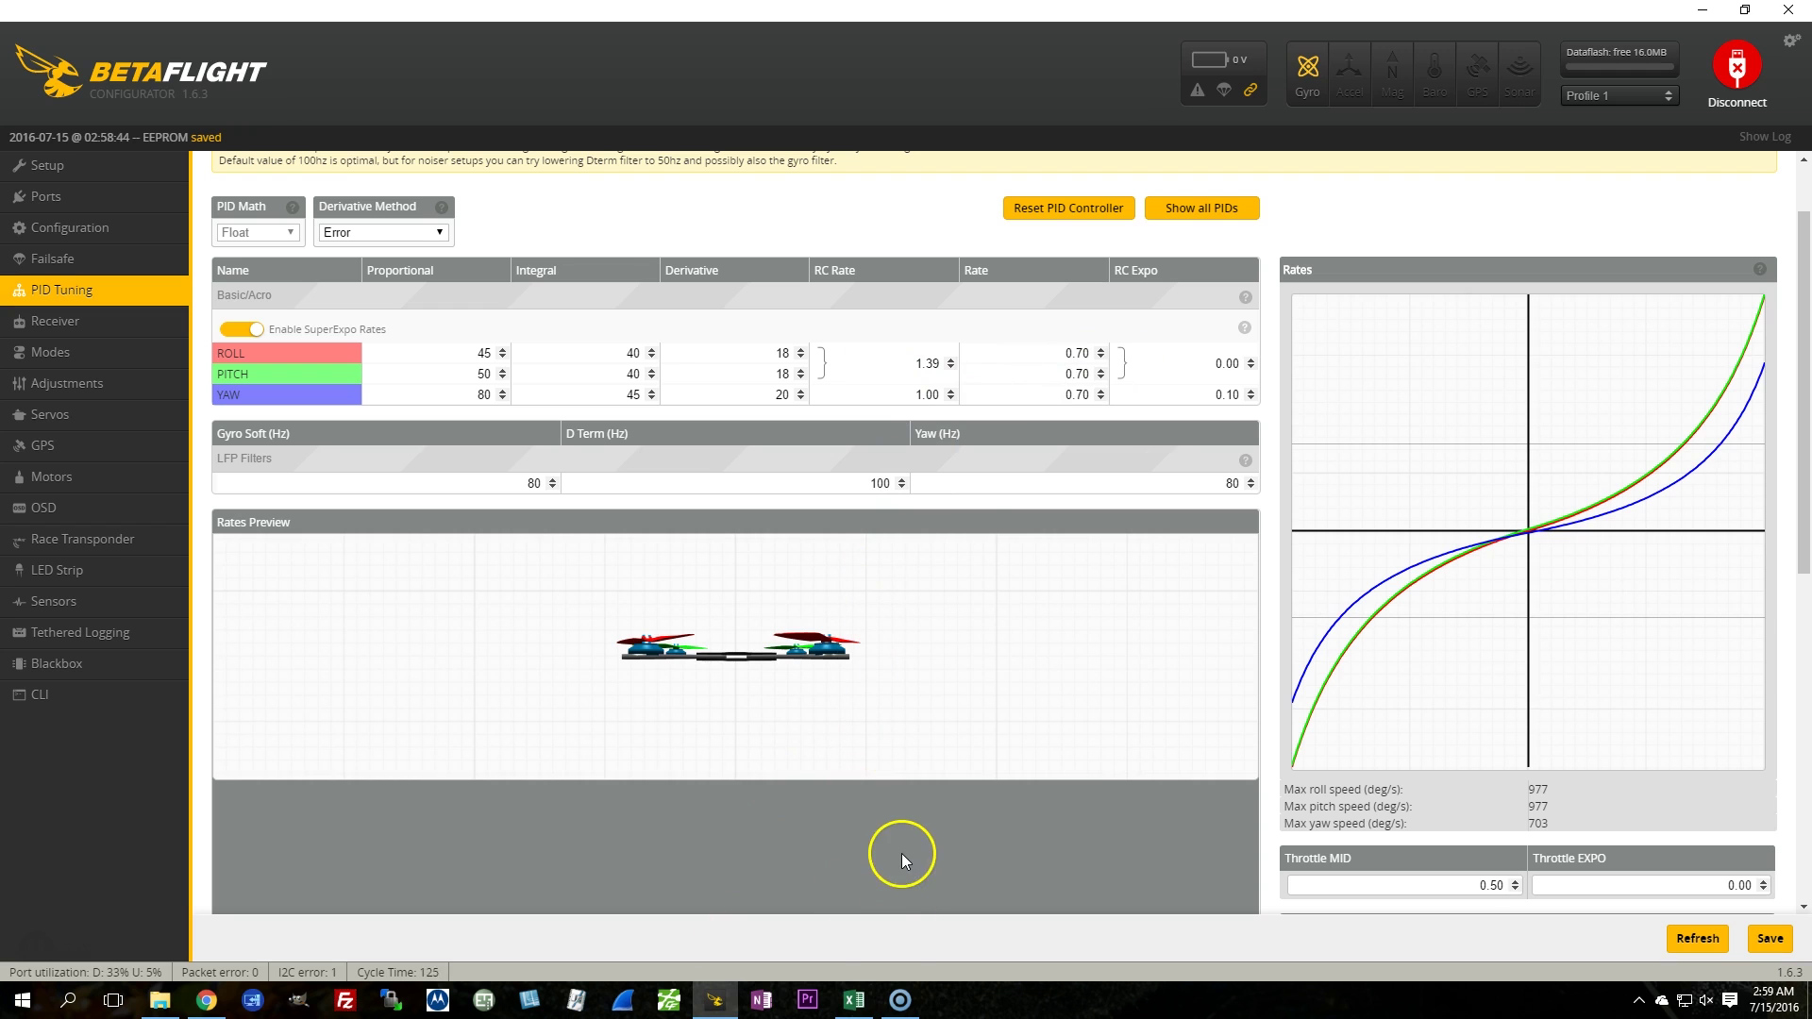
click(854, 1001)
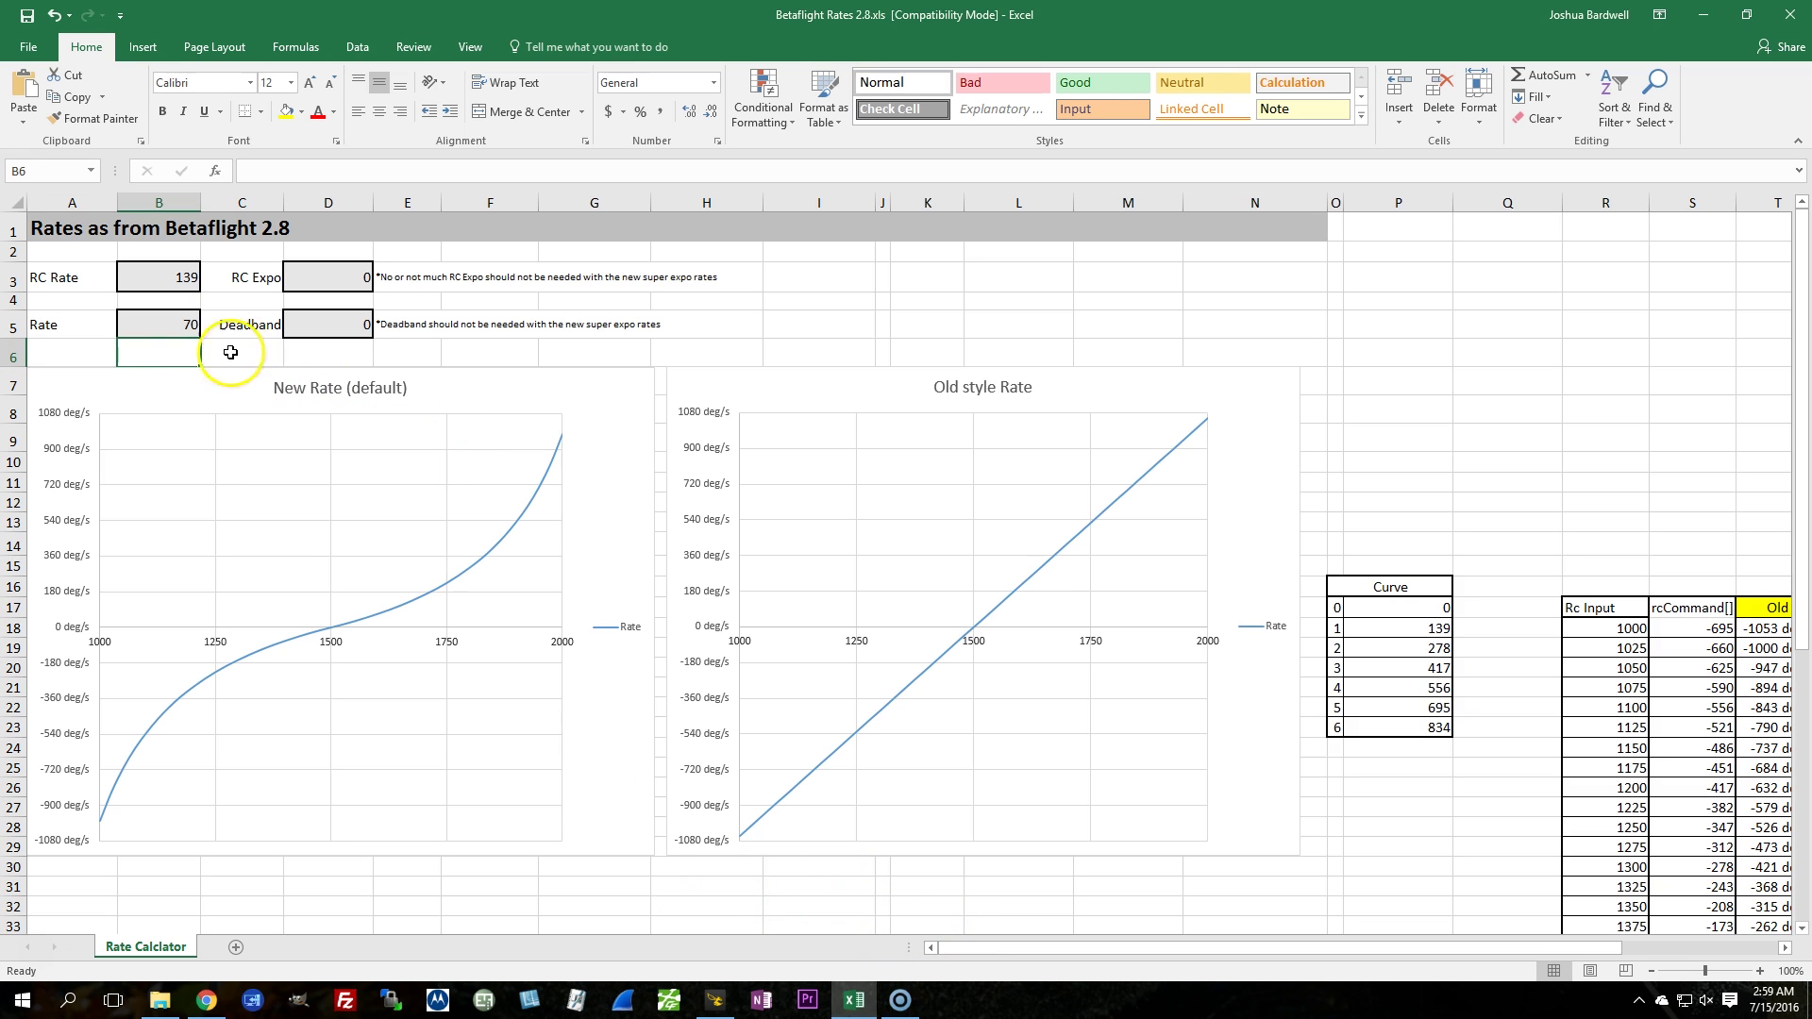
click(156, 325)
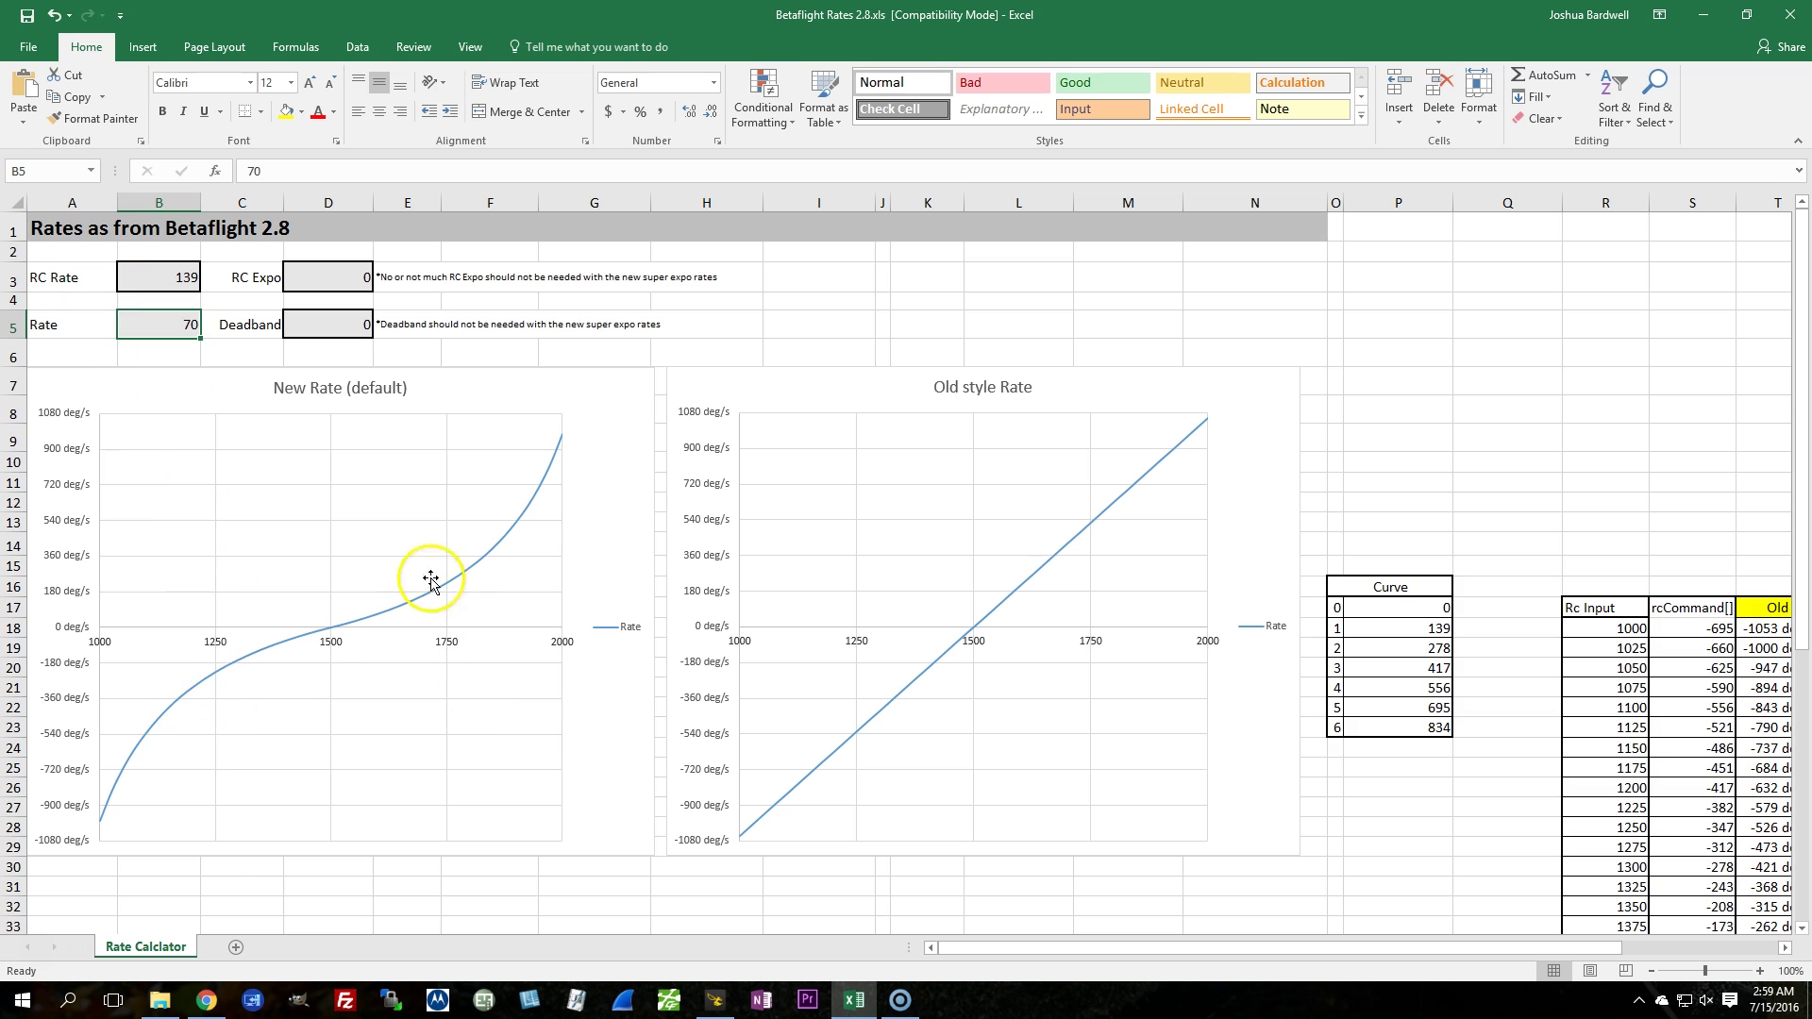
click(715, 1000)
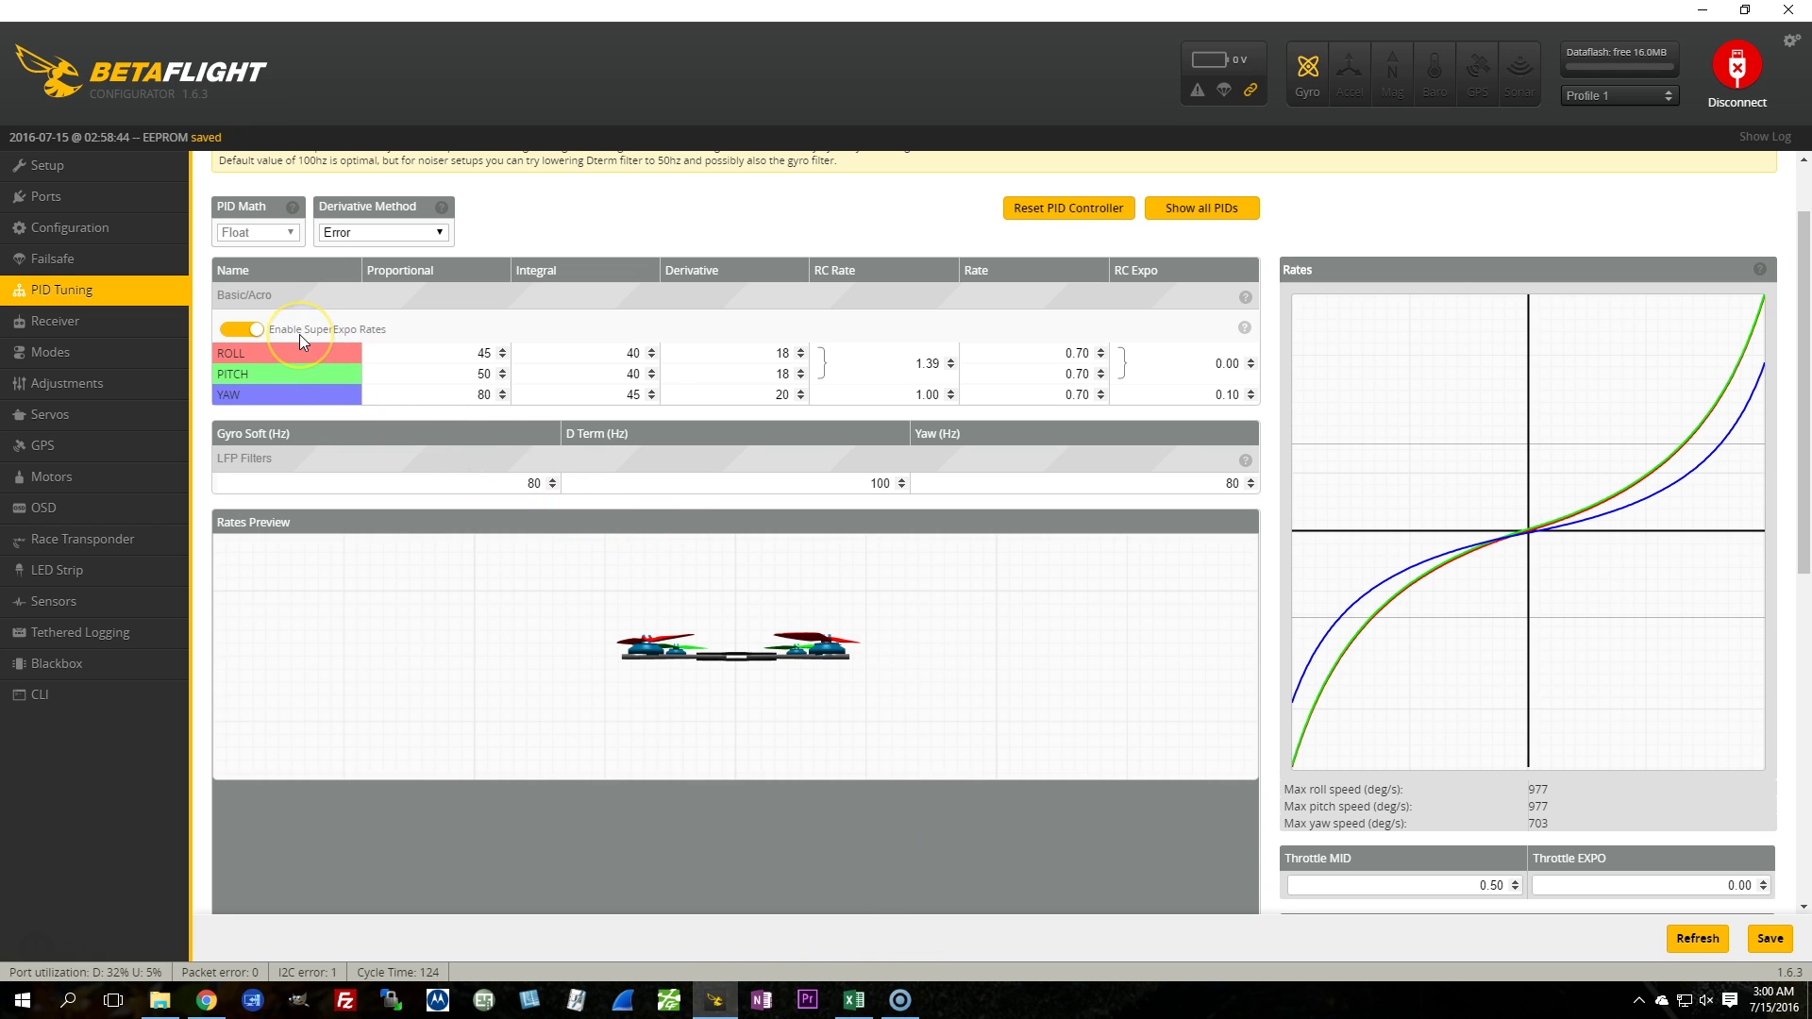
scroll(298, 334, up, 1)
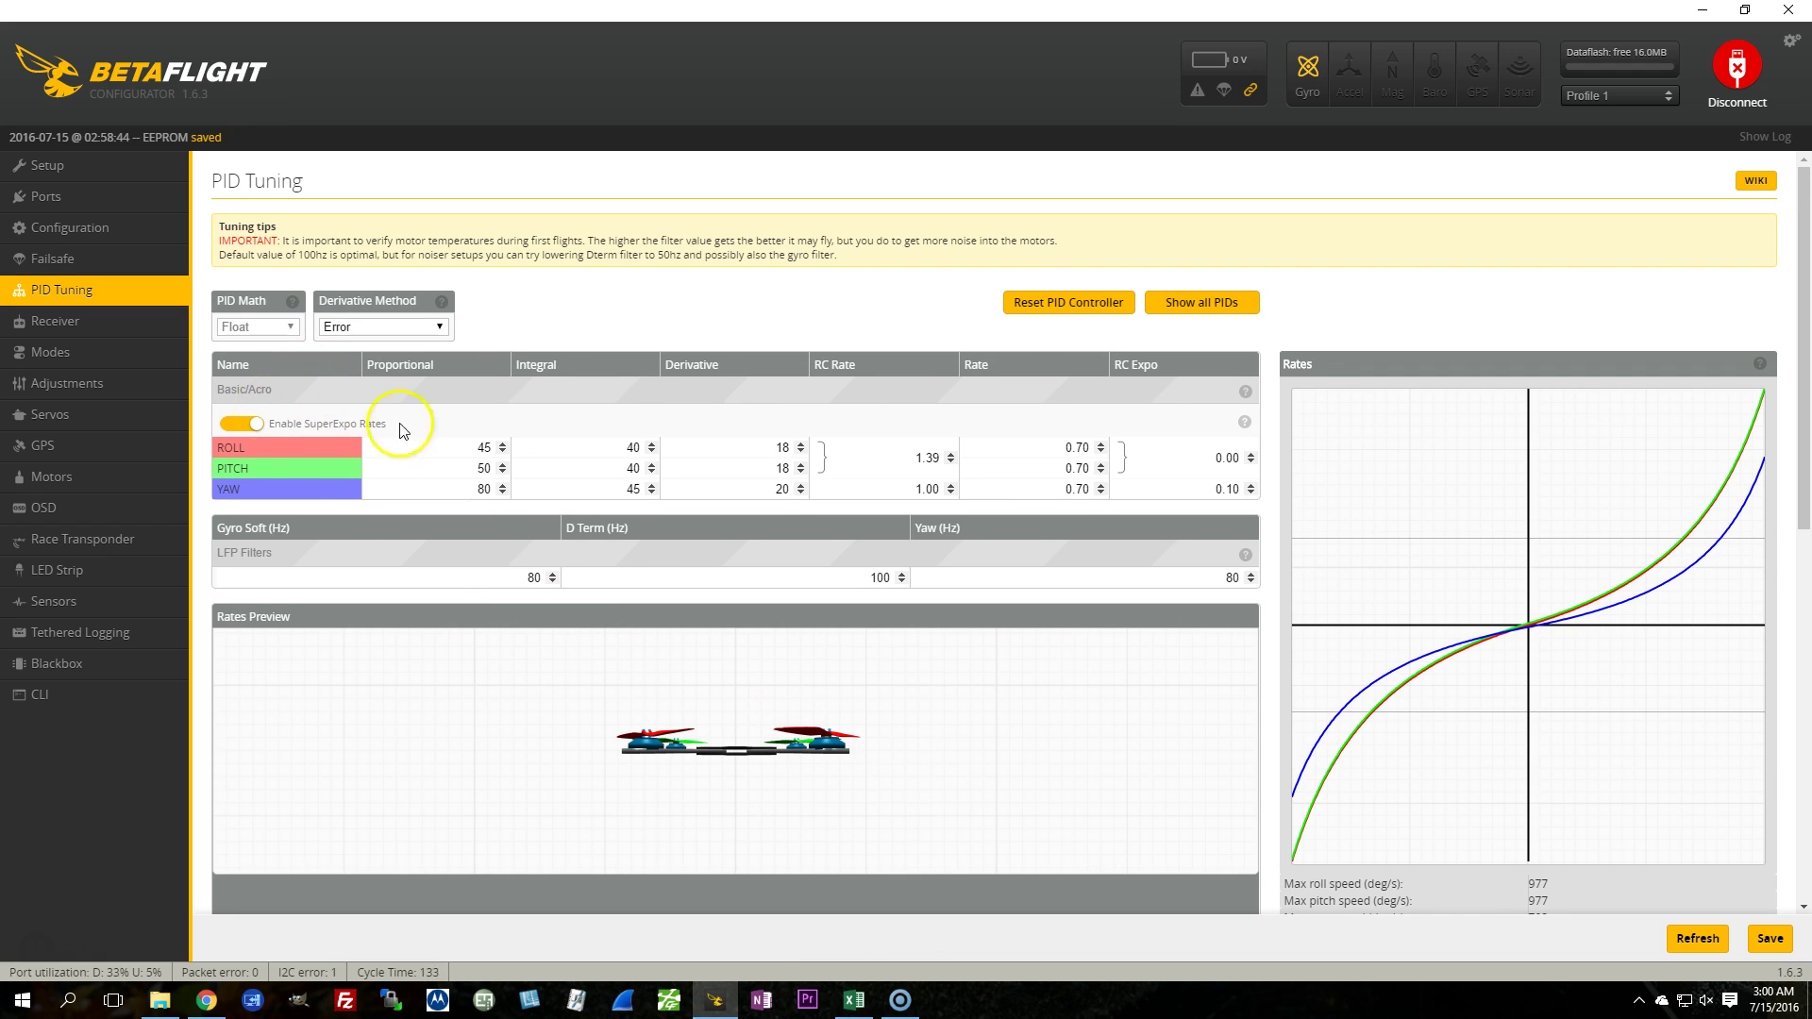